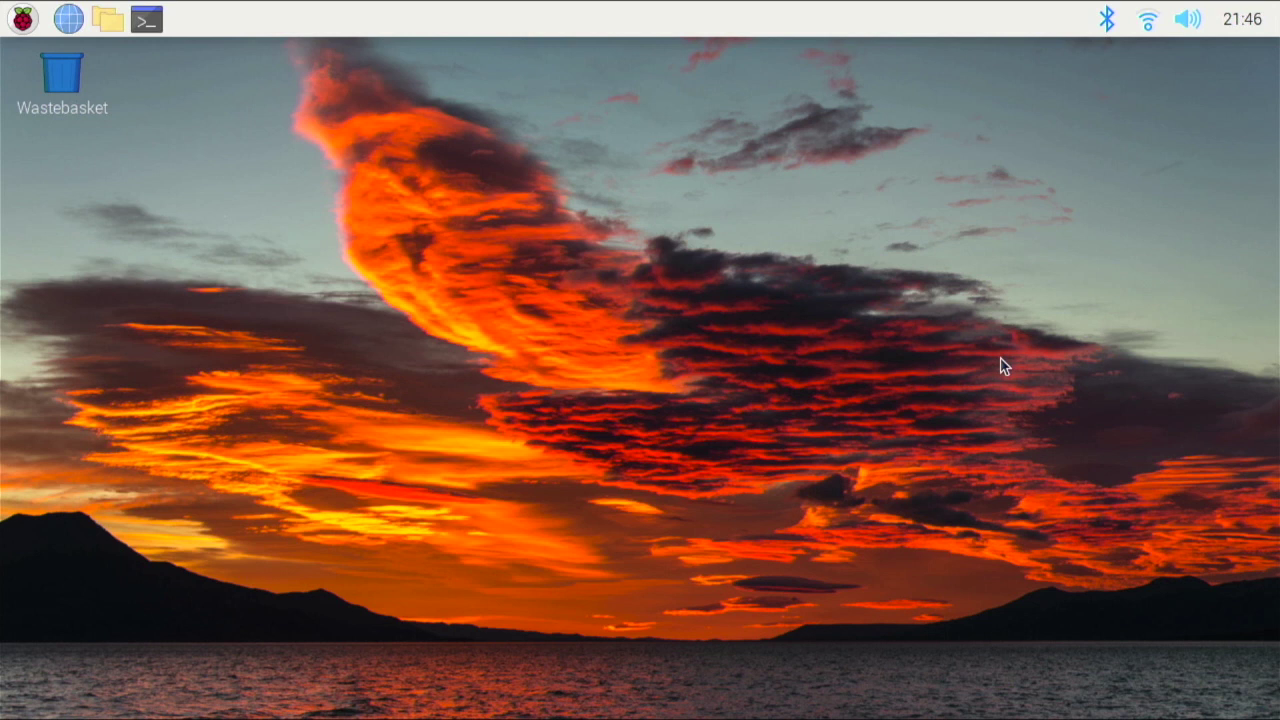
- Review the Desktop, Menu Bar, System and Defaults pages of the desktop preferences, reposition the window, and cancel without changes
right_click(647, 331)
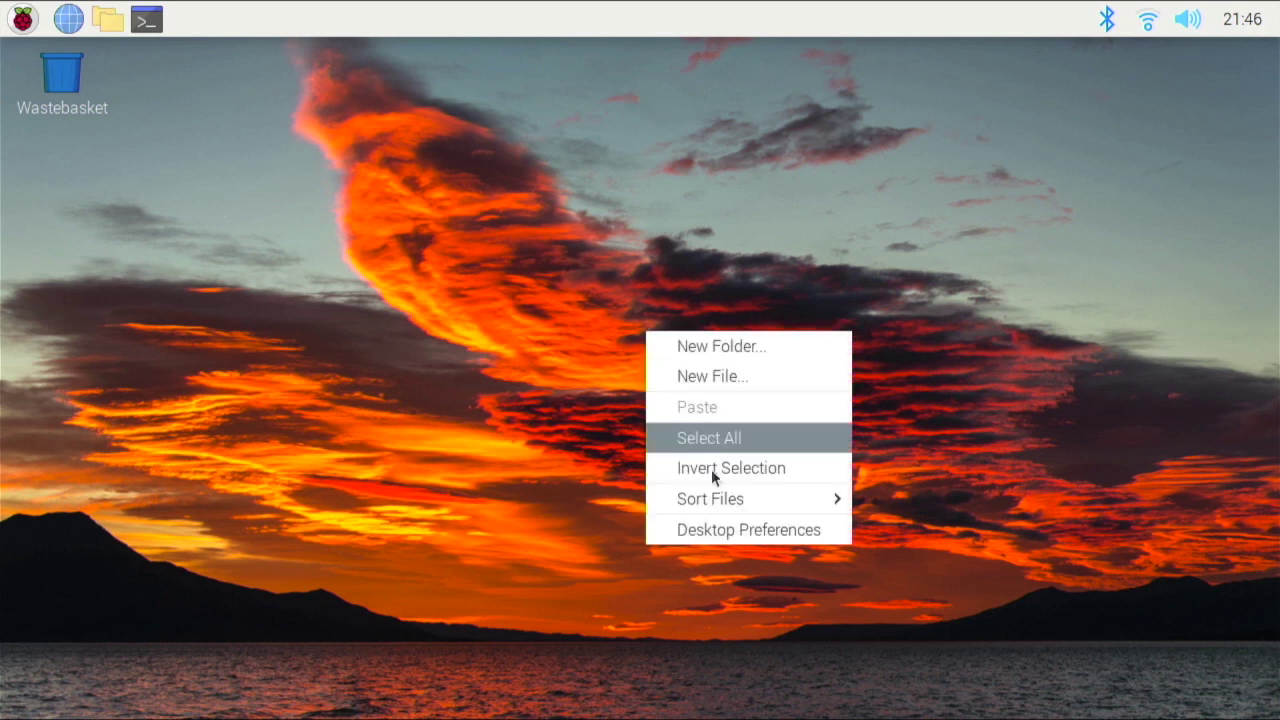
click(716, 522)
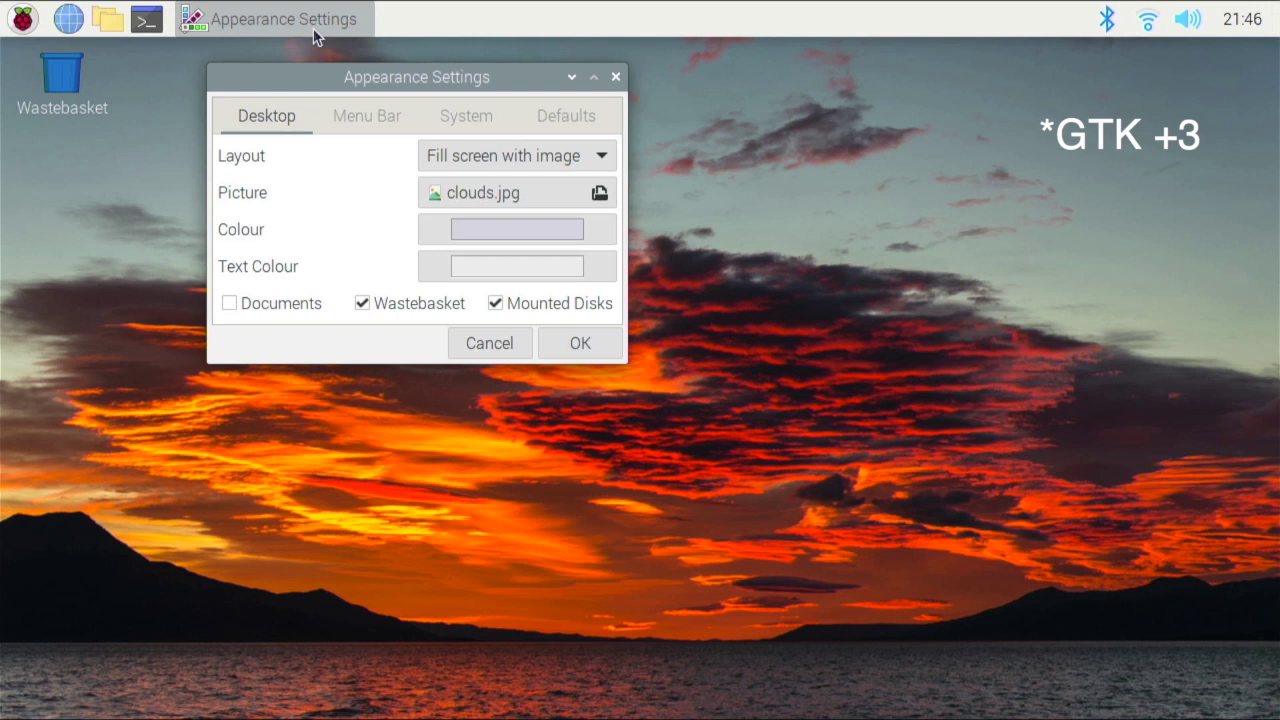
click(375, 117)
click(502, 116)
click(576, 116)
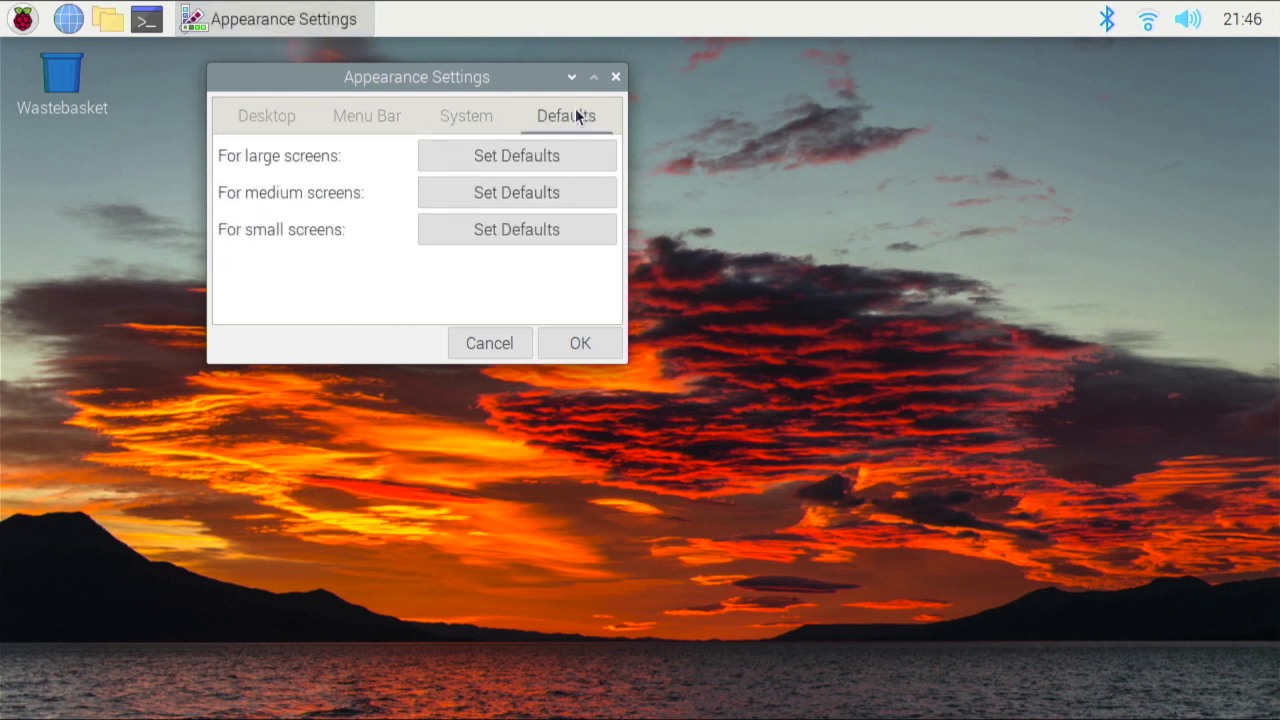
click(255, 114)
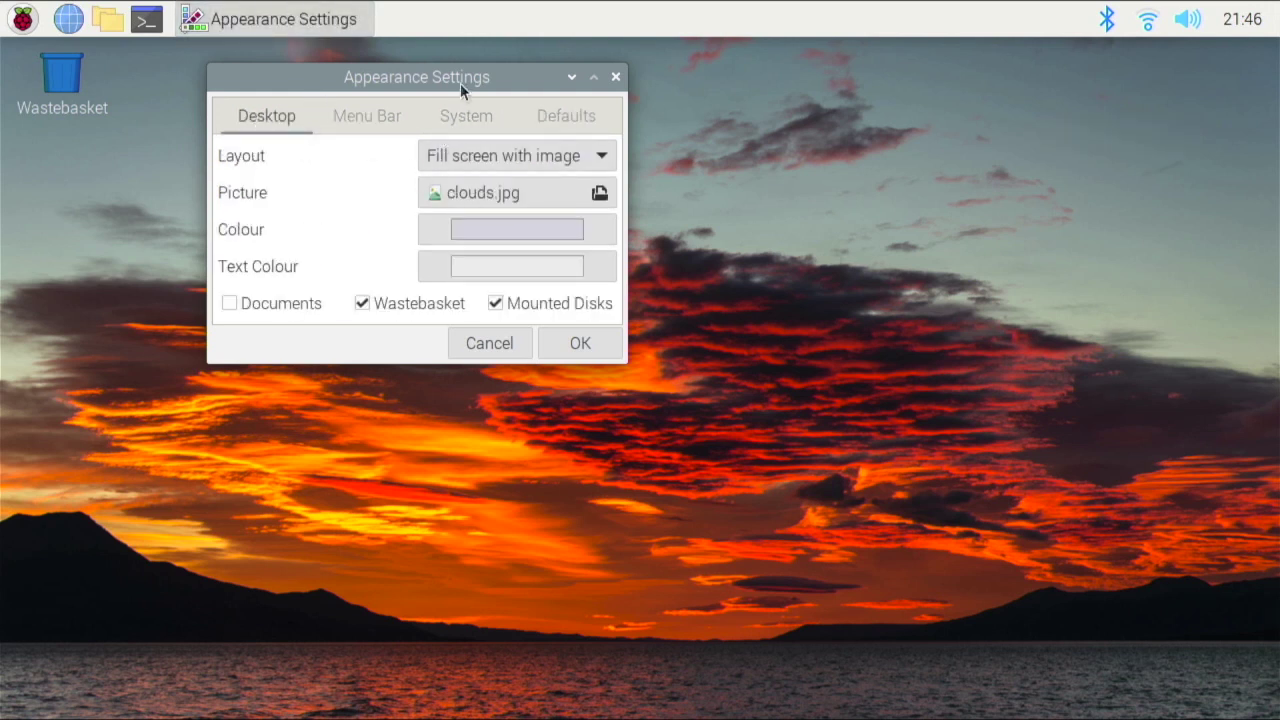
drag(460, 83, 615, 223)
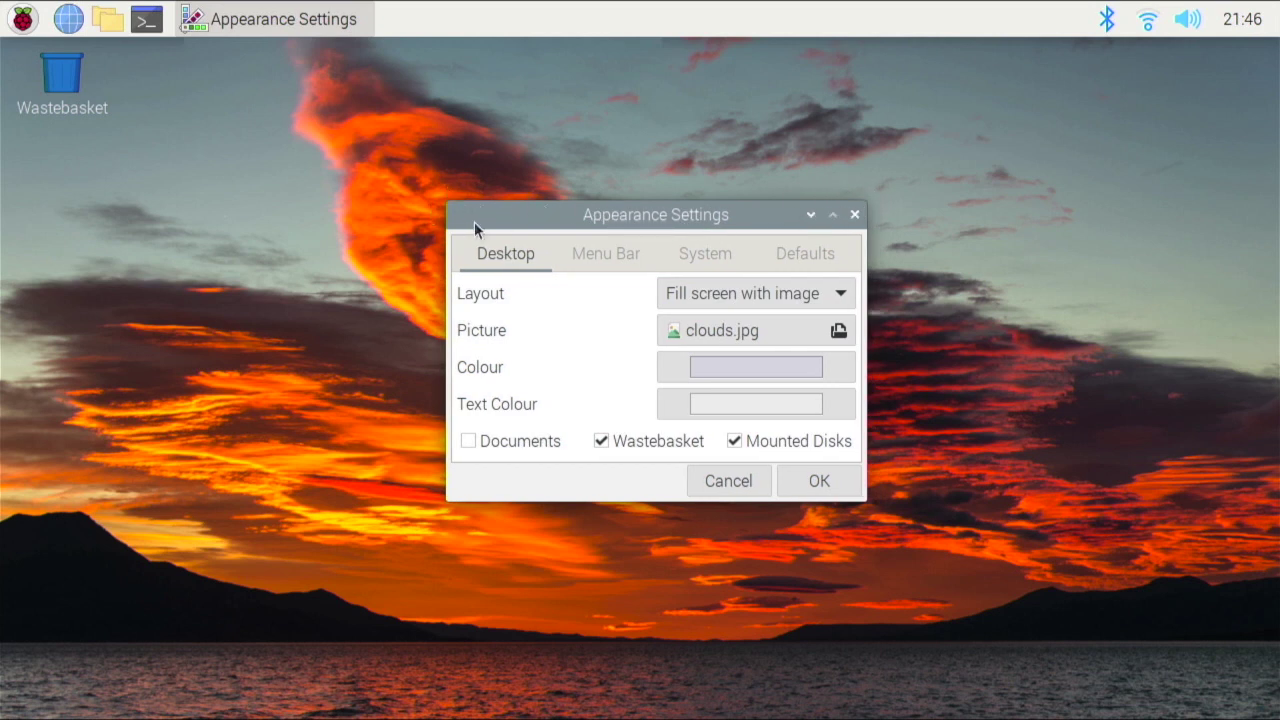
click(721, 478)
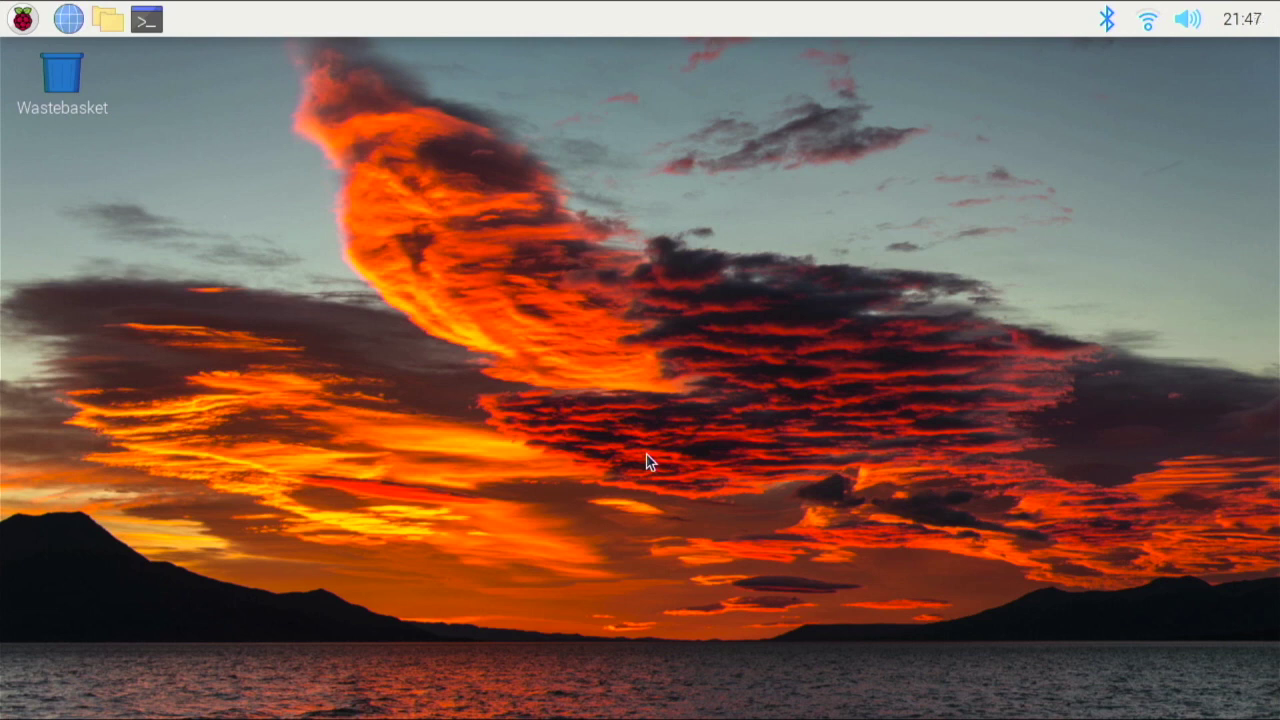
- Open the home folder in the file manager and move its window around the desktop
click(100, 20)
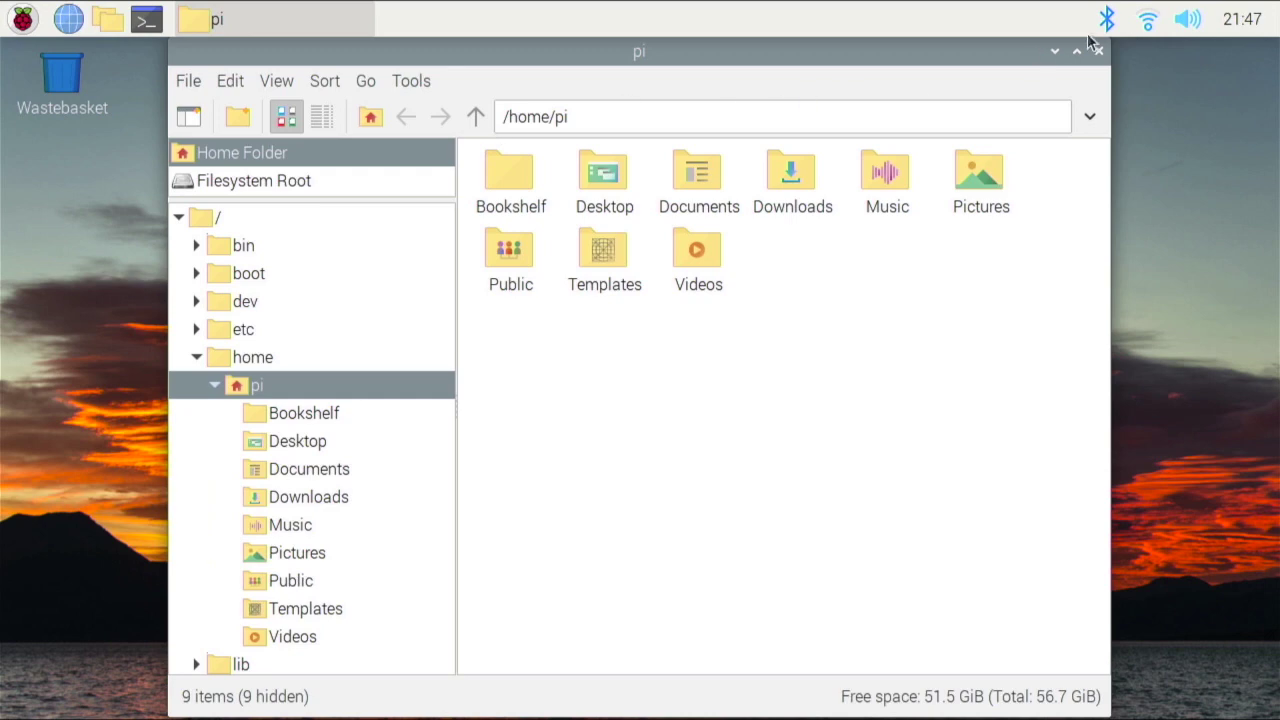
click(1098, 51)
click(107, 22)
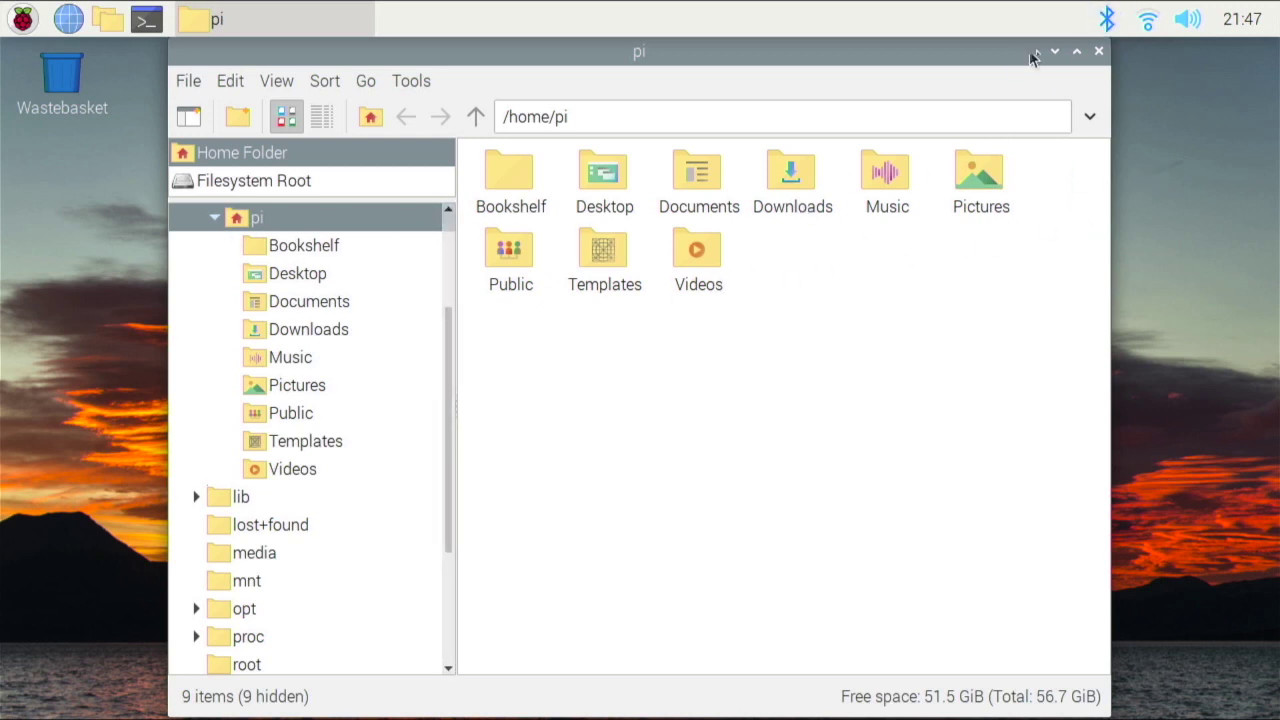
drag(1004, 57, 915, 150)
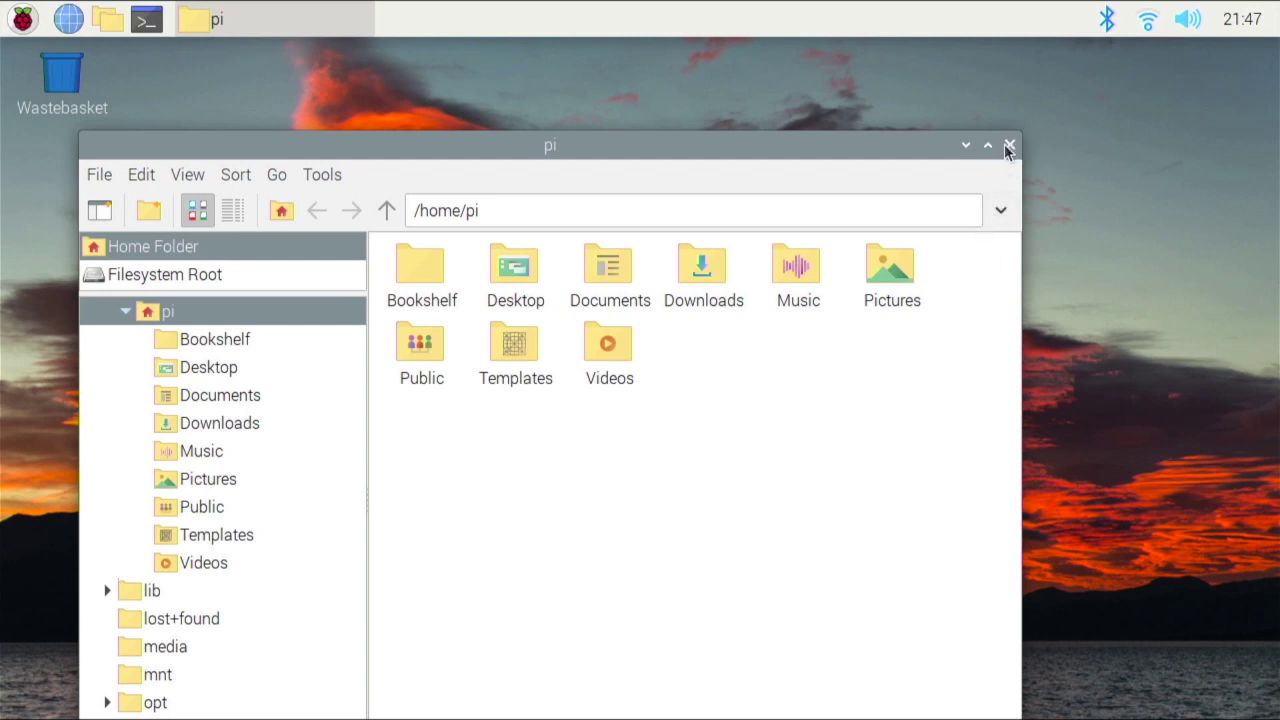
drag(907, 148, 918, 54)
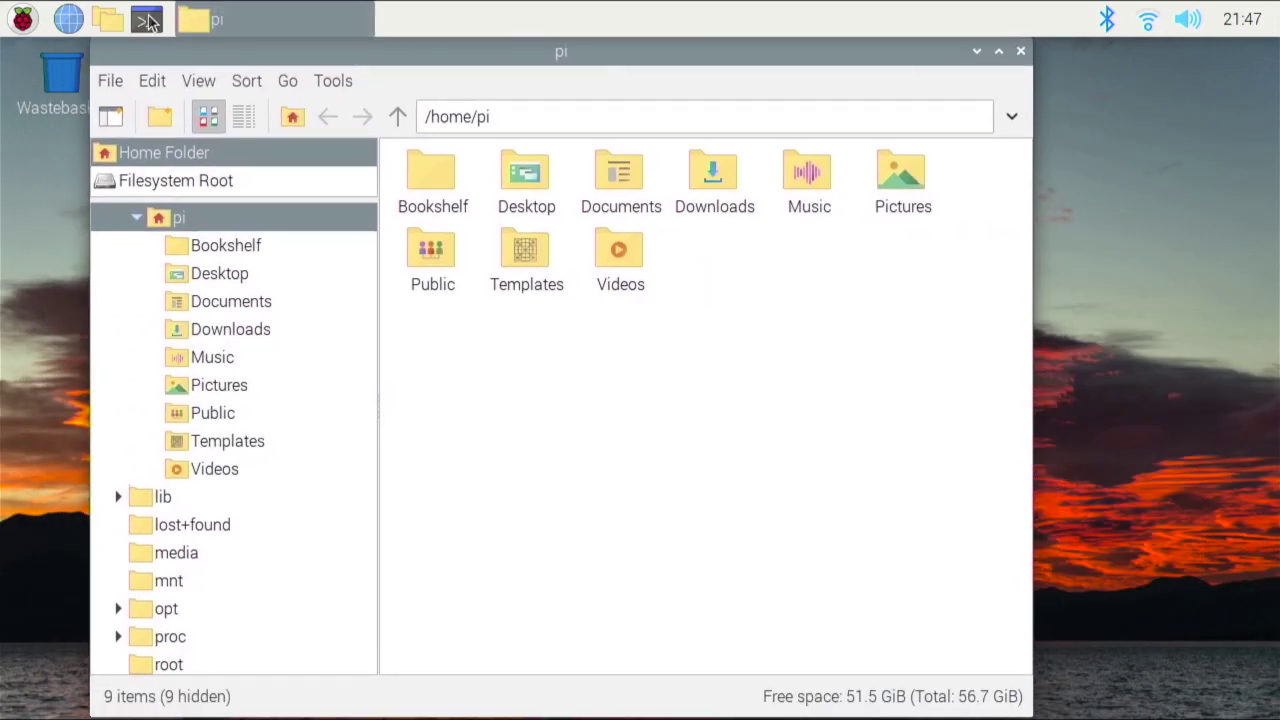
- Open a second file manager window, position it overlapping the first, and close both windows
click(108, 20)
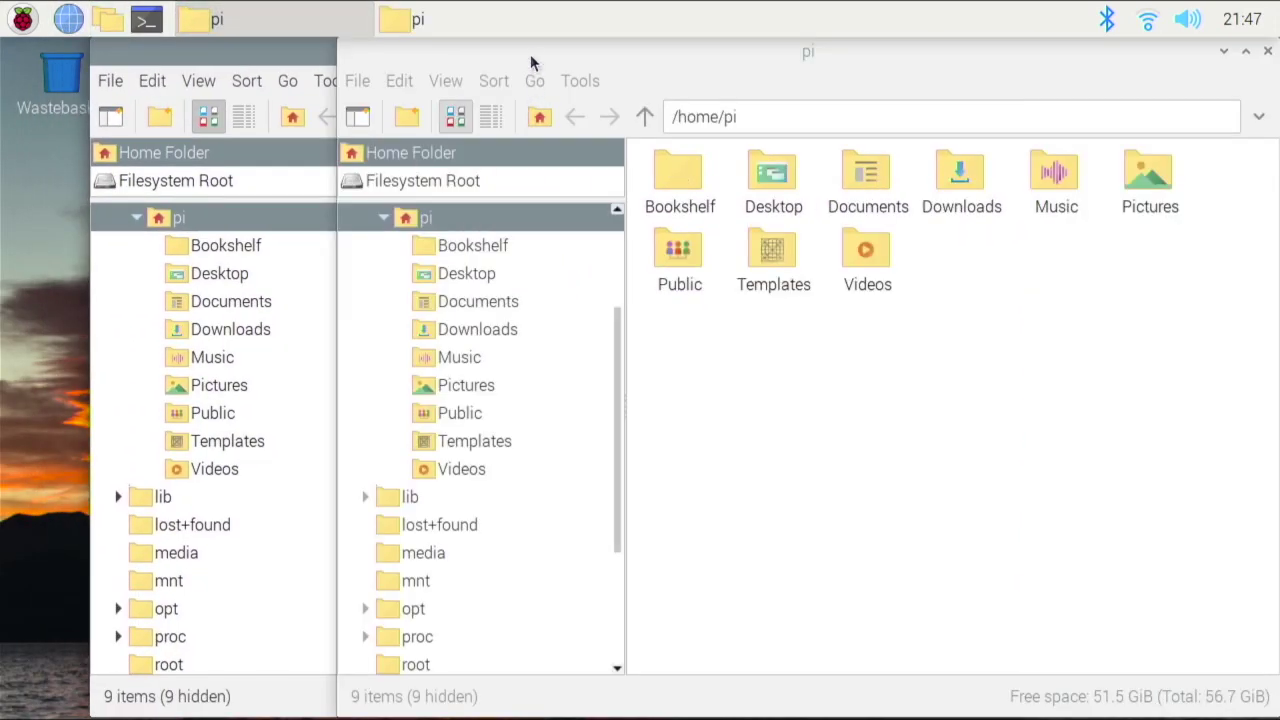
drag(531, 58, 668, 83)
drag(508, 97, 173, 142)
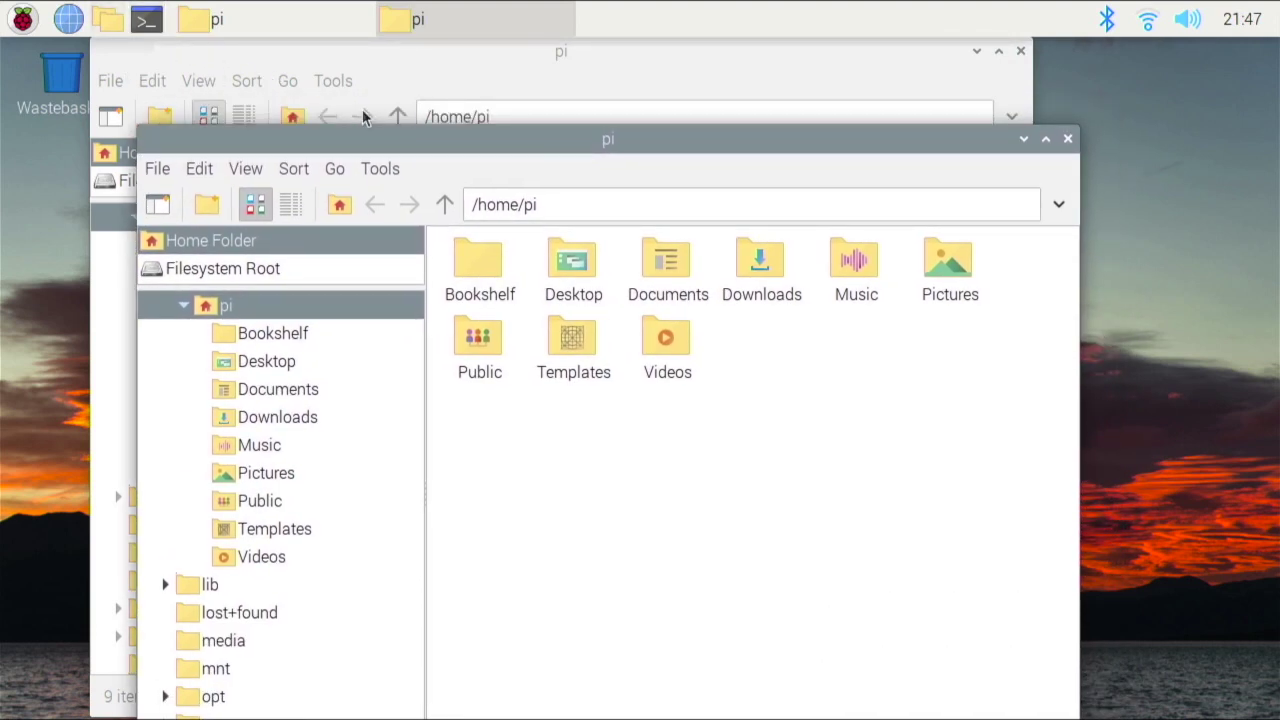
click(1068, 139)
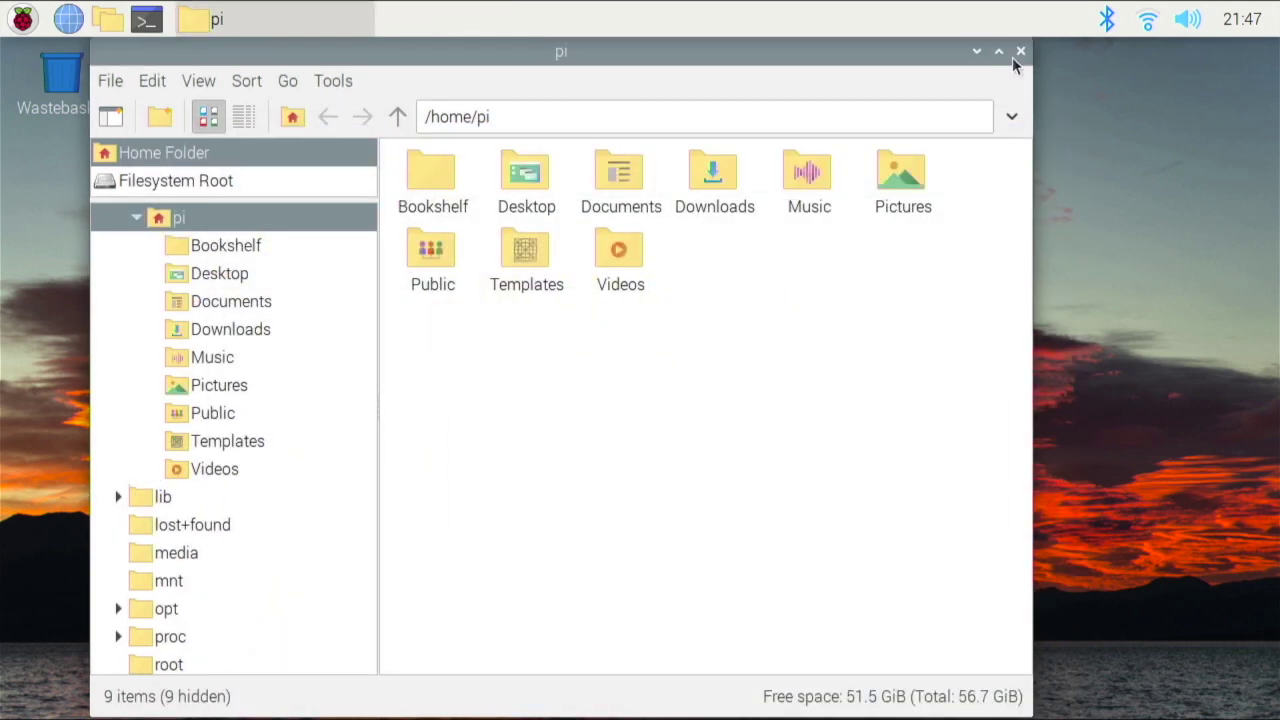
click(1020, 51)
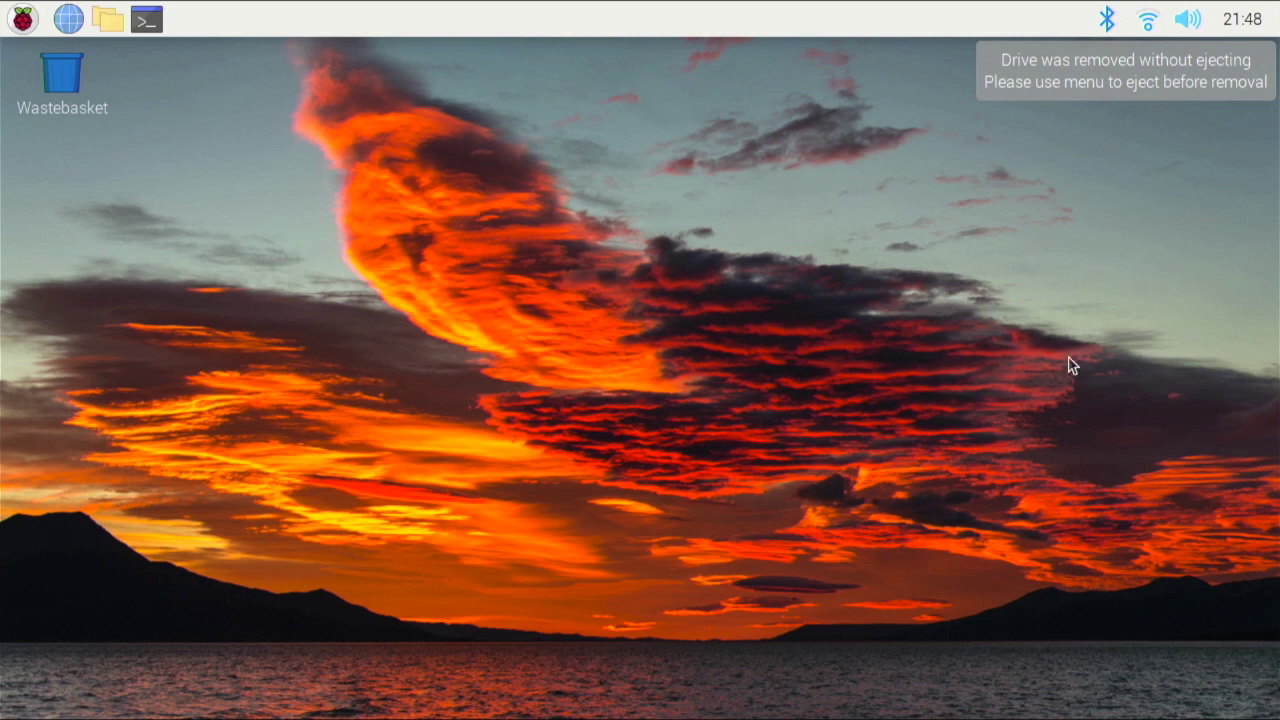
- Dismiss the drive-removal notification and review each page of the desktop's appearance settings, cancelling without changes
click(1051, 88)
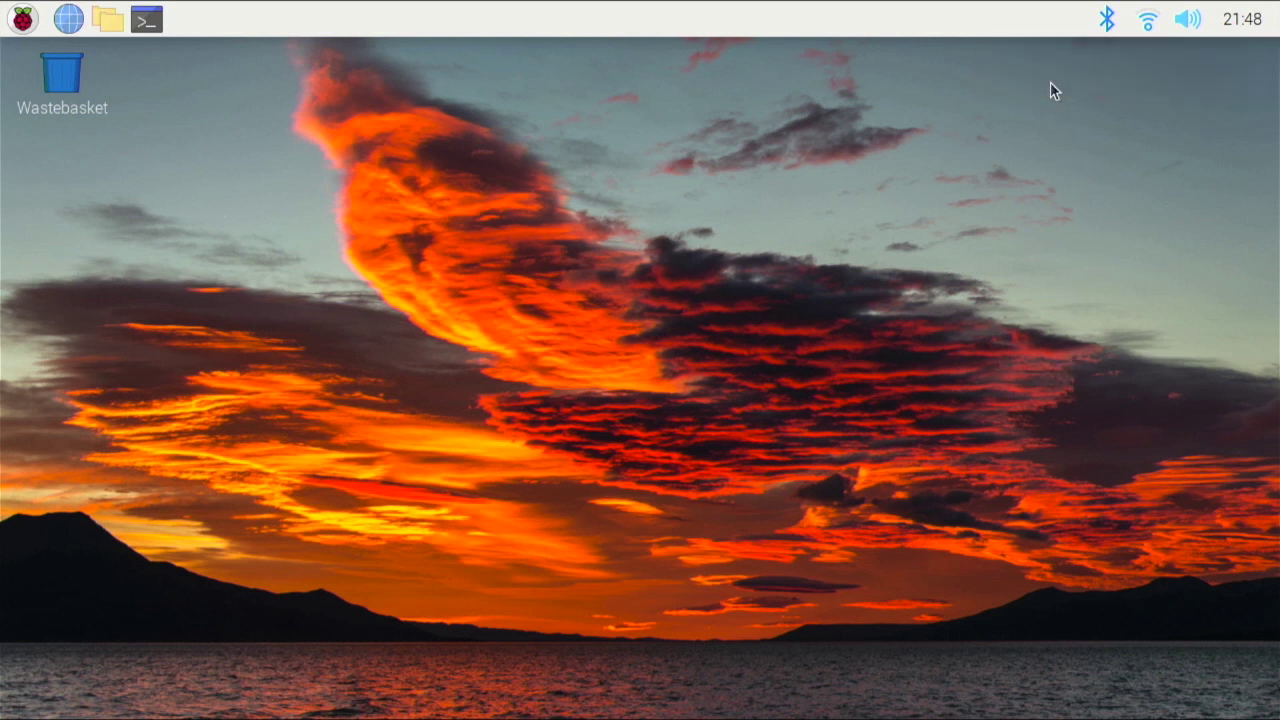
right_click(997, 146)
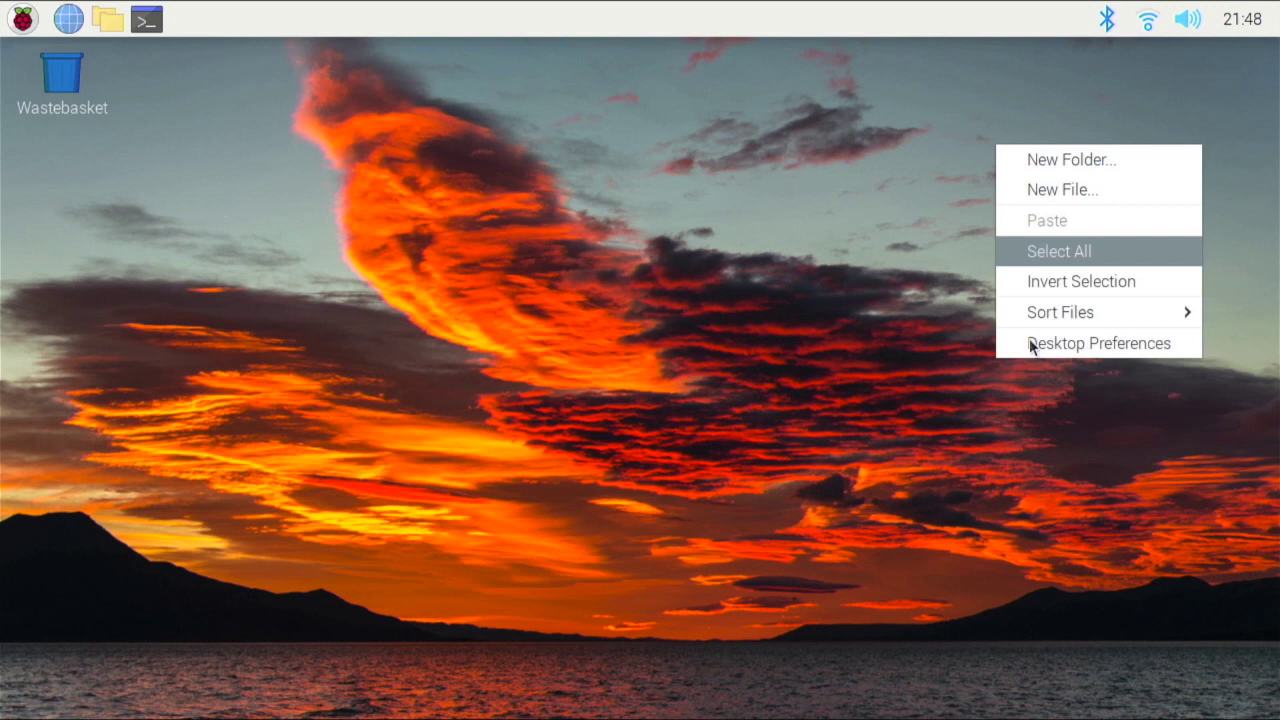
click(1057, 346)
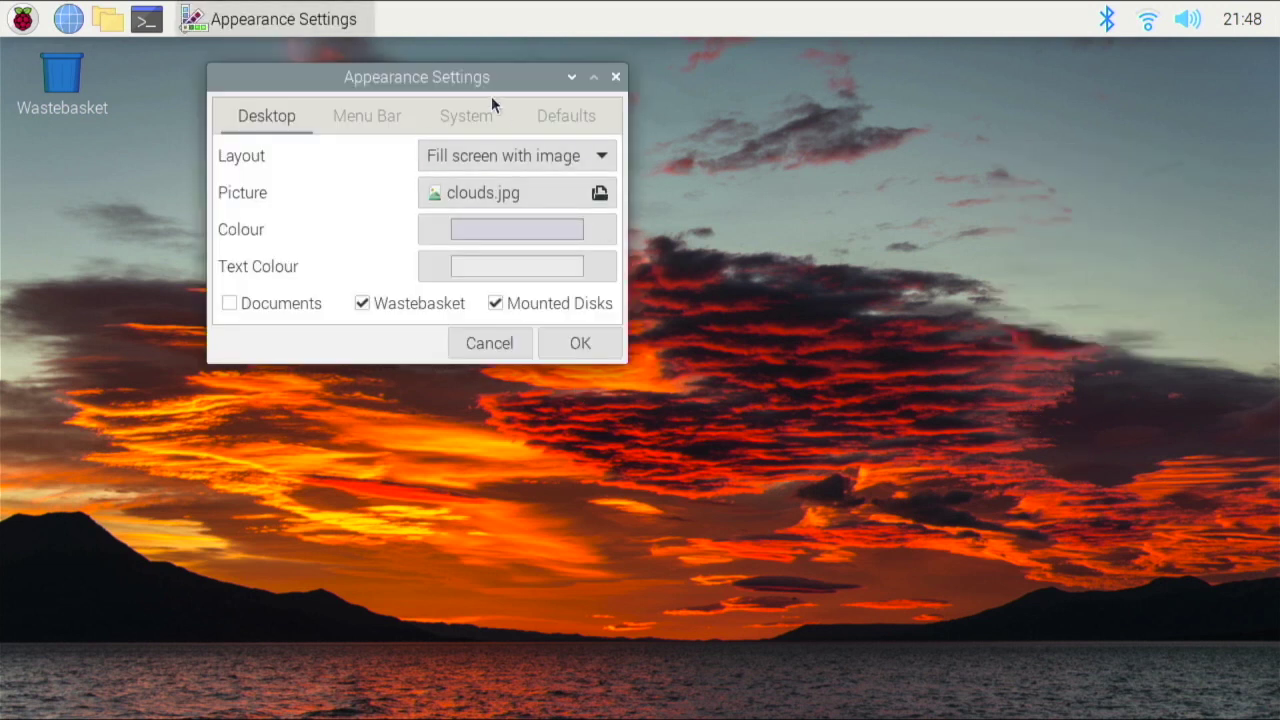
click(481, 118)
click(402, 126)
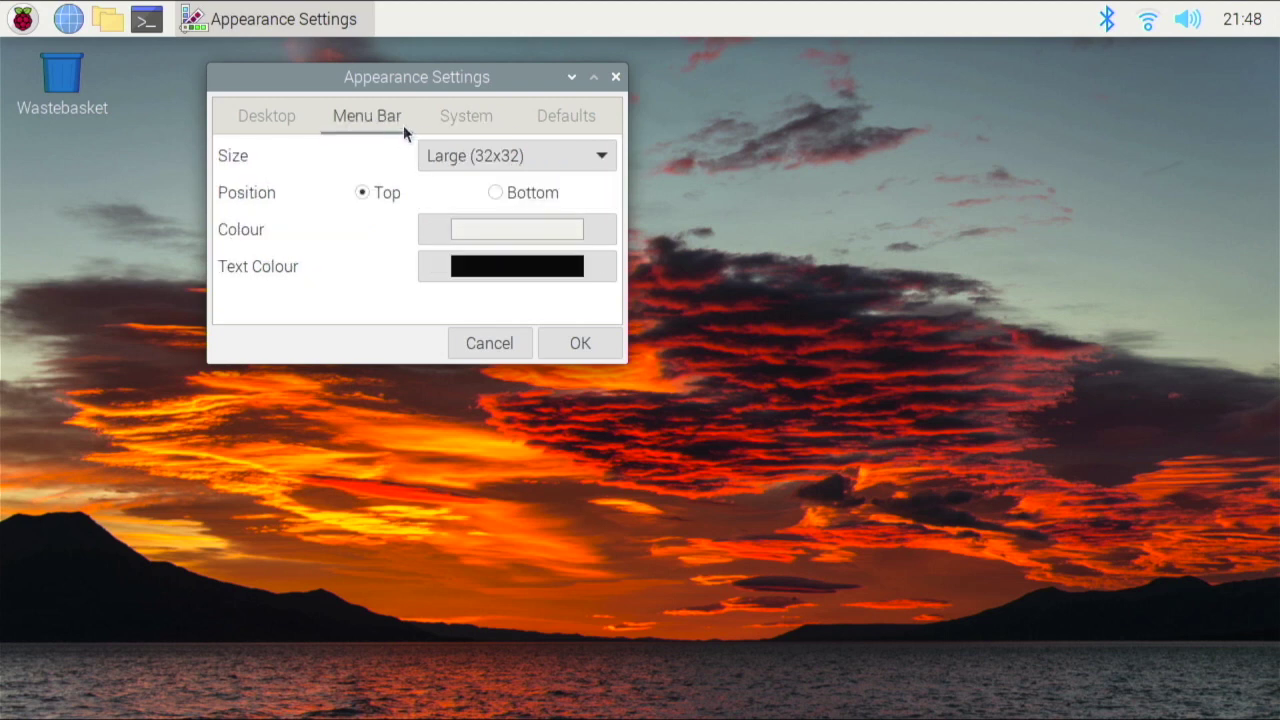
click(555, 120)
click(282, 120)
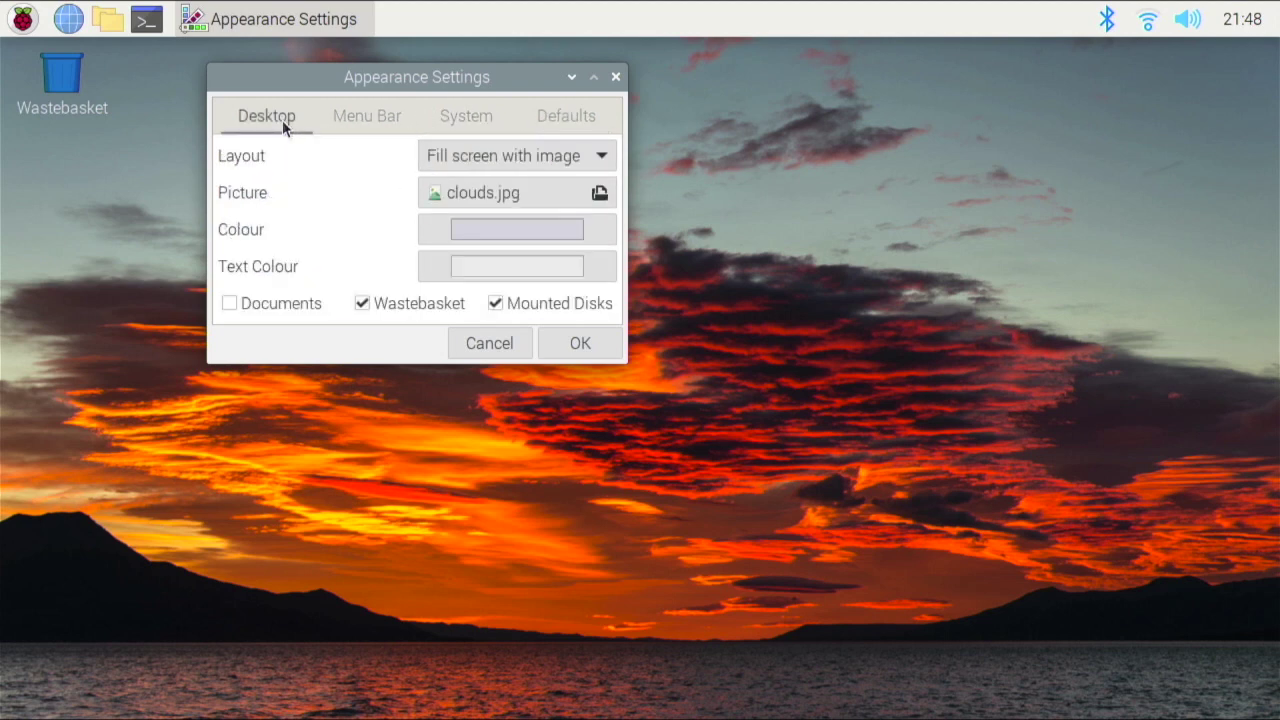
click(489, 343)
- Open the taskbar's panel settings and review its Panel Applets and Appearance options
right_click(817, 28)
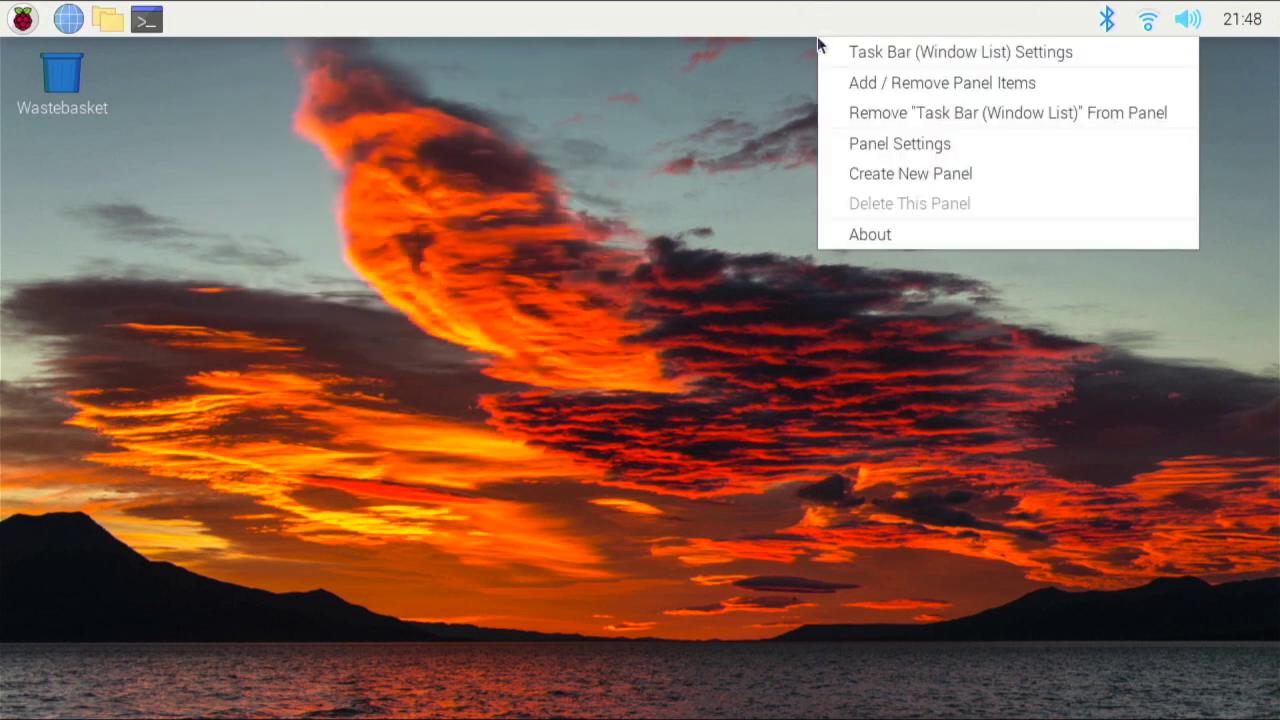
click(890, 141)
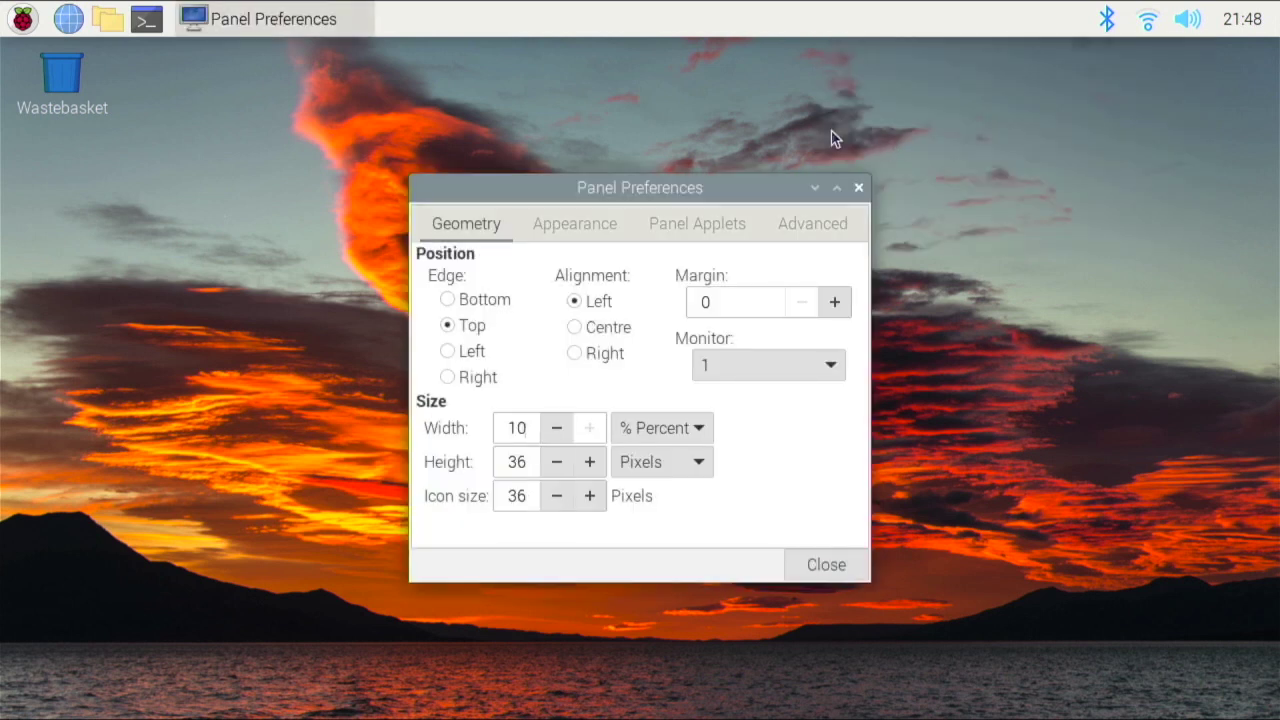
click(679, 226)
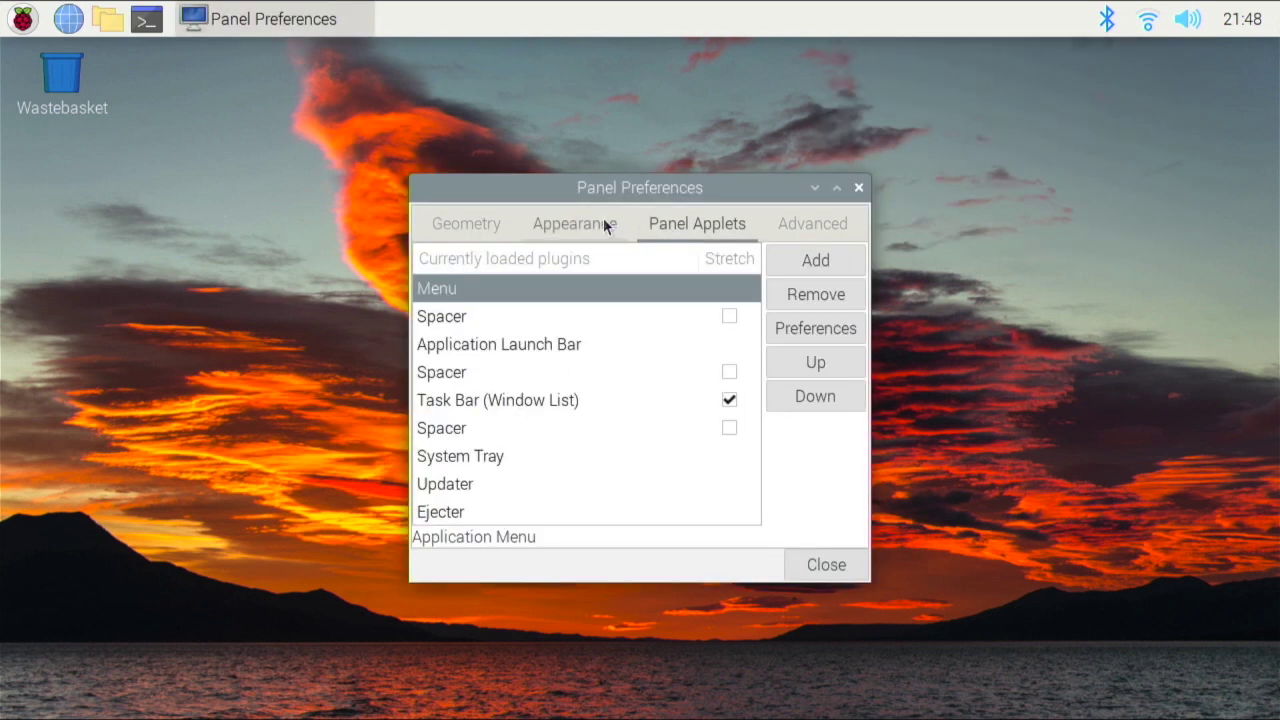
click(604, 221)
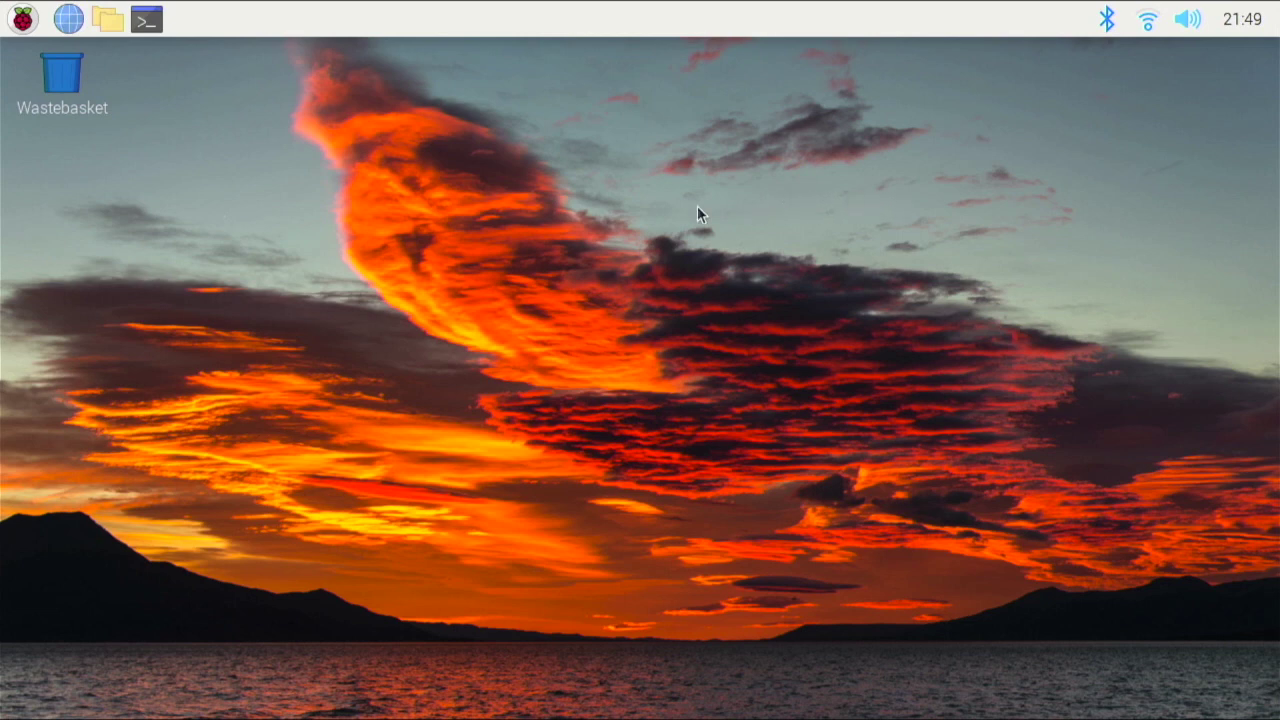
- Open the home folder in the file manager and switch between the detailed list view and the icon view
click(109, 21)
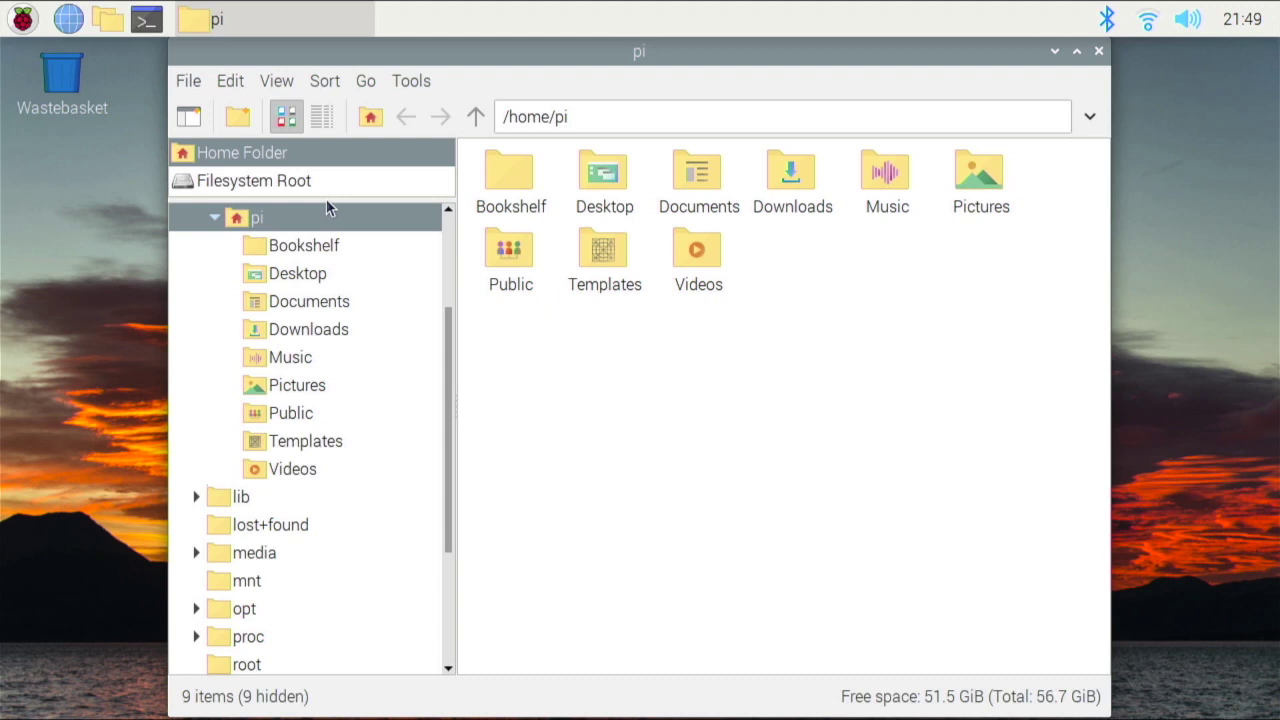
click(318, 125)
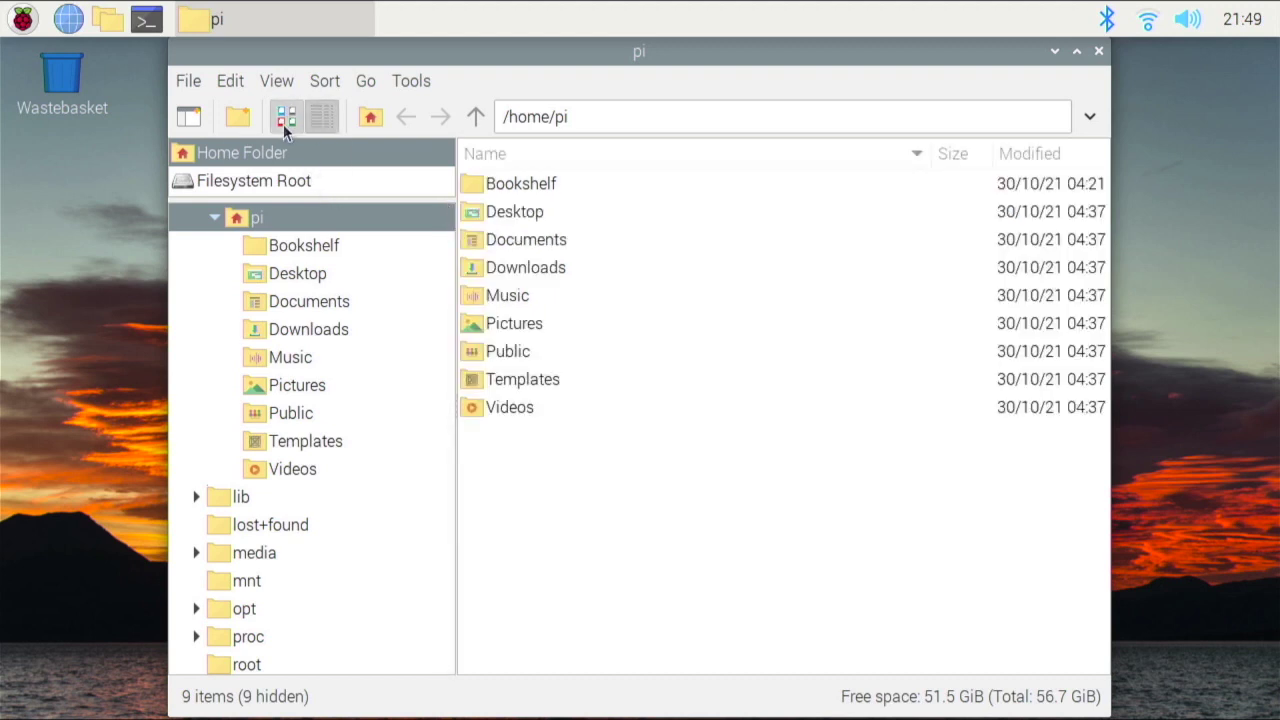
click(284, 124)
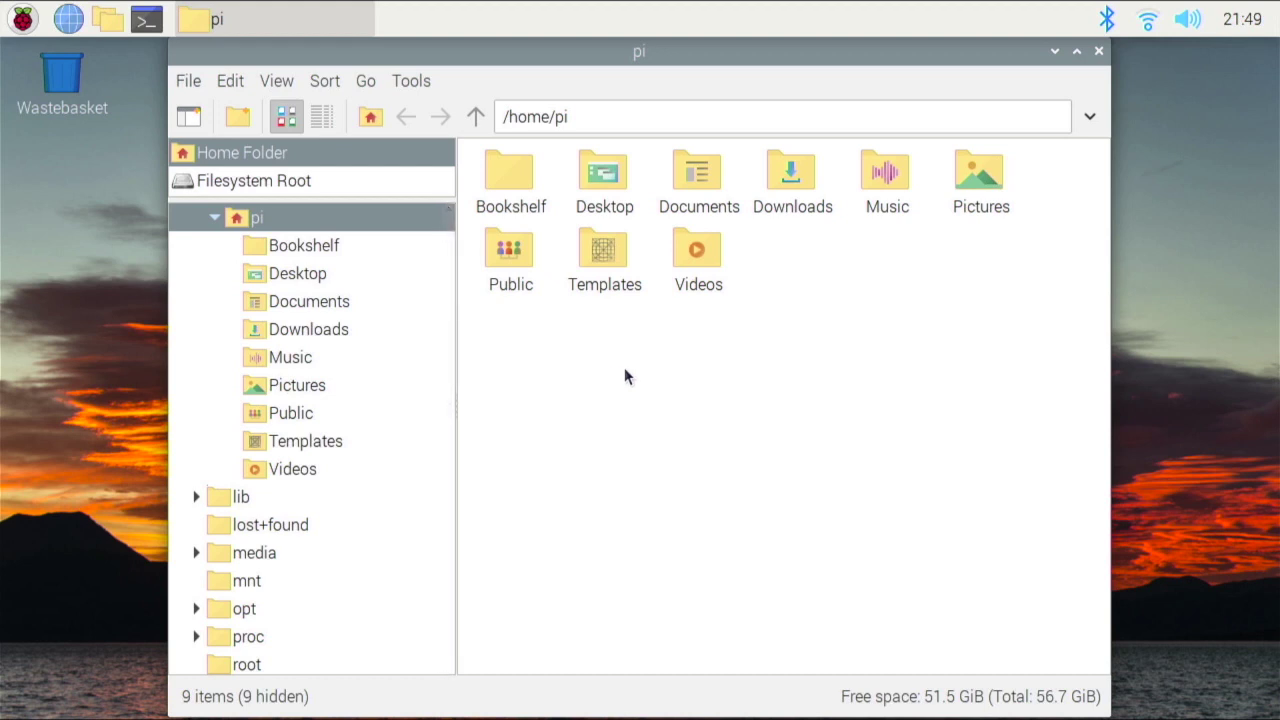
click(326, 117)
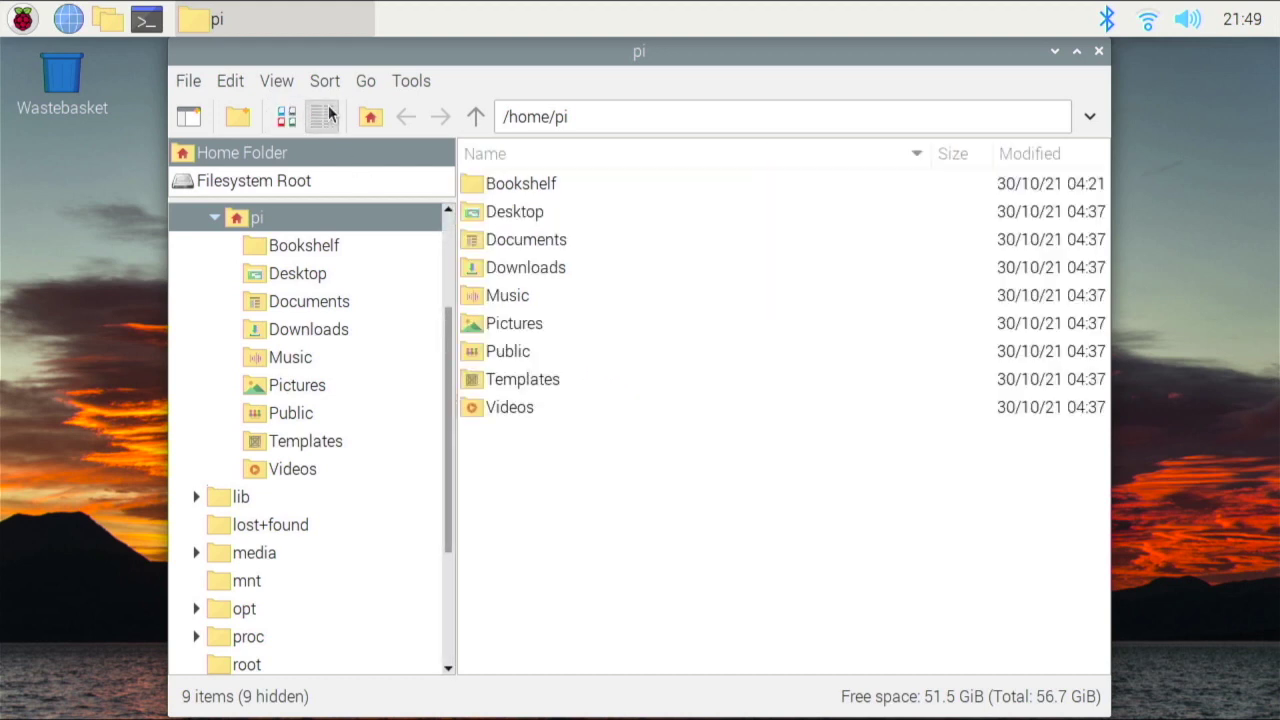
click(286, 117)
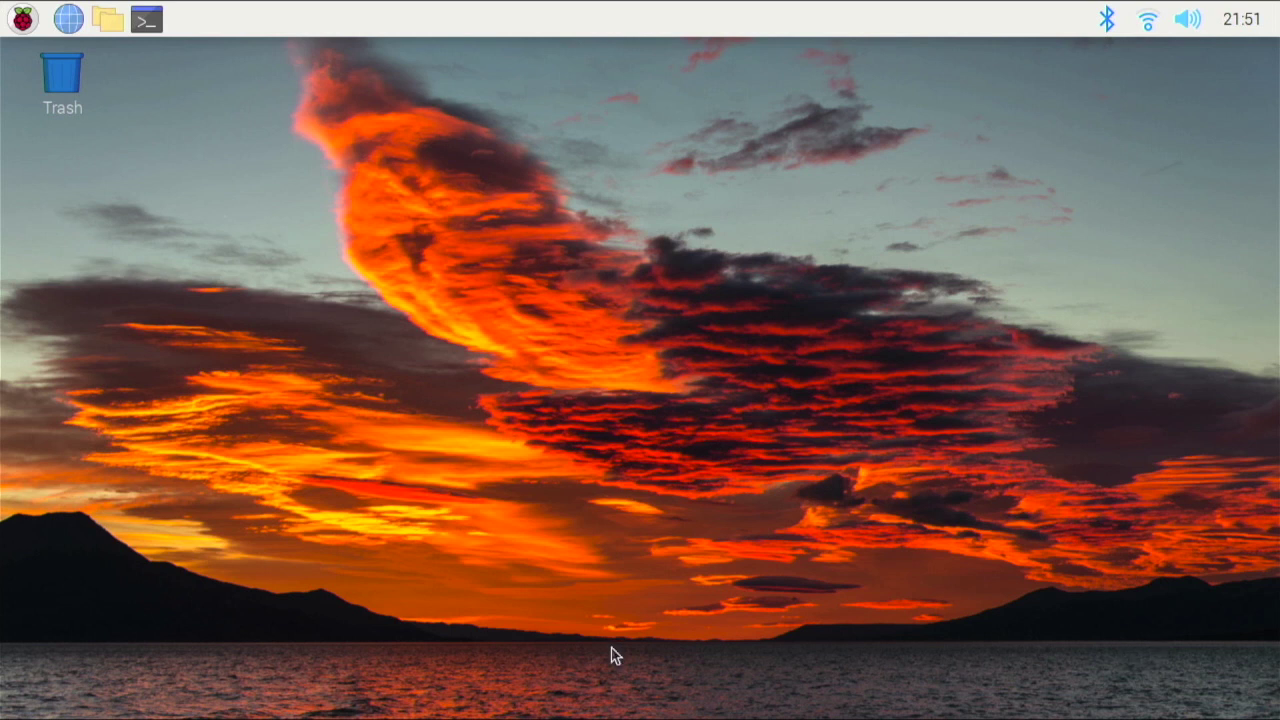
- Launch the Chromium browser and check its version on the About Chromium settings page, closing that page when finished
click(69, 18)
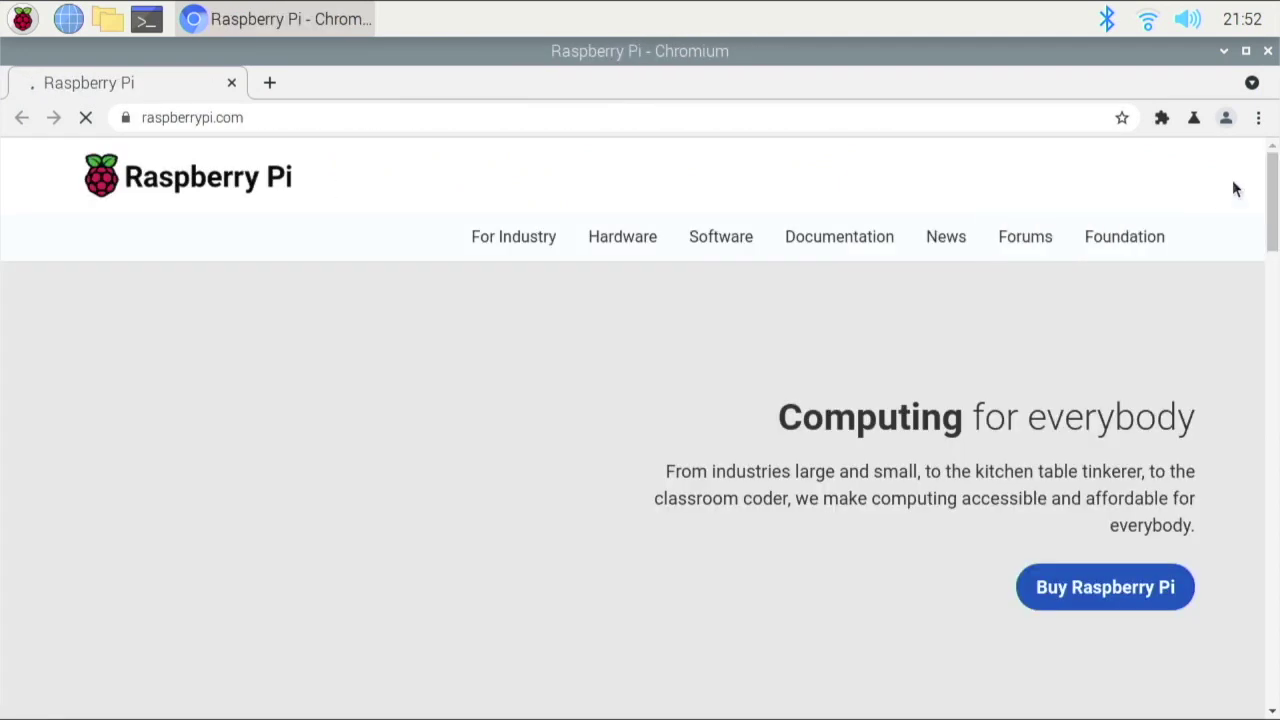
click(1258, 118)
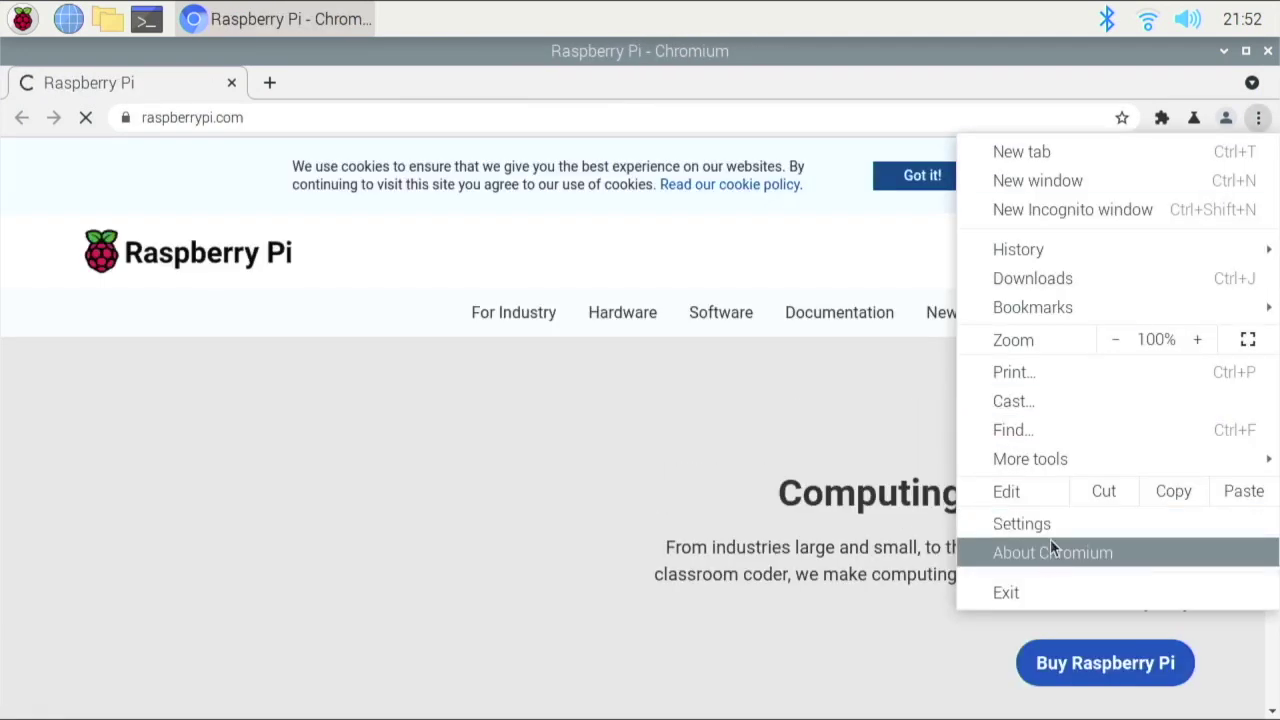
click(1022, 520)
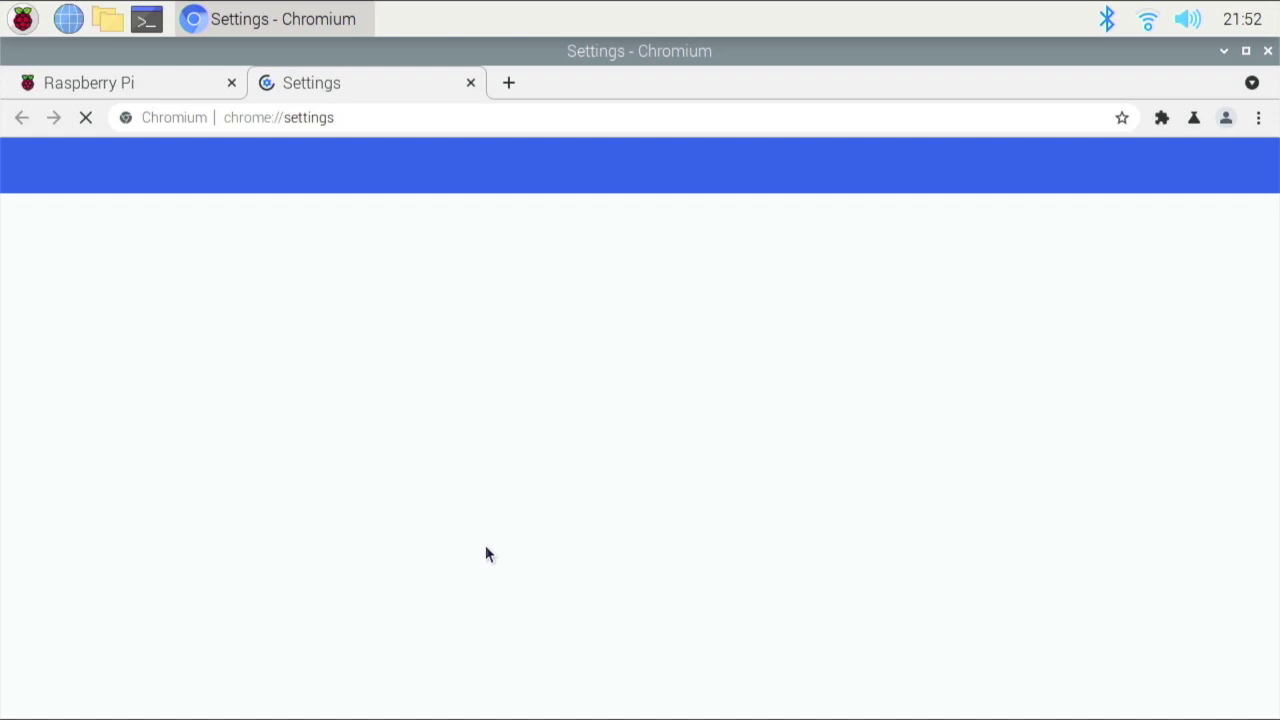
click(57, 645)
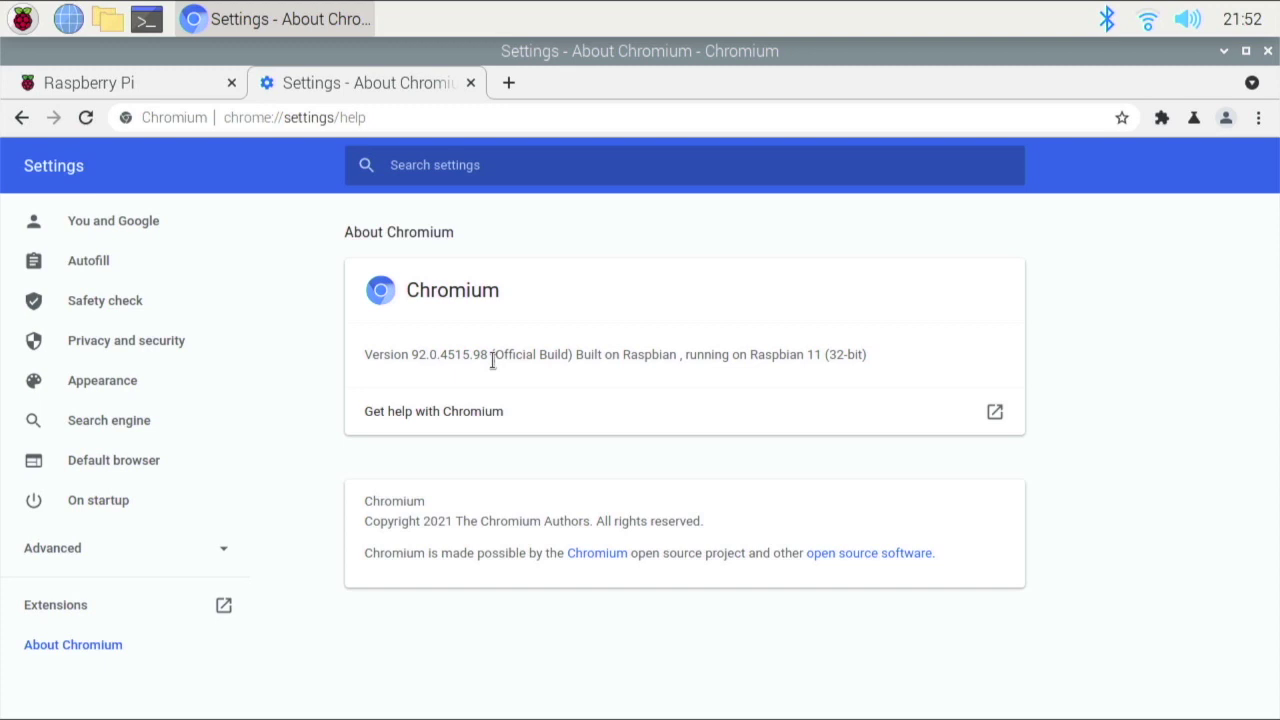
click(470, 83)
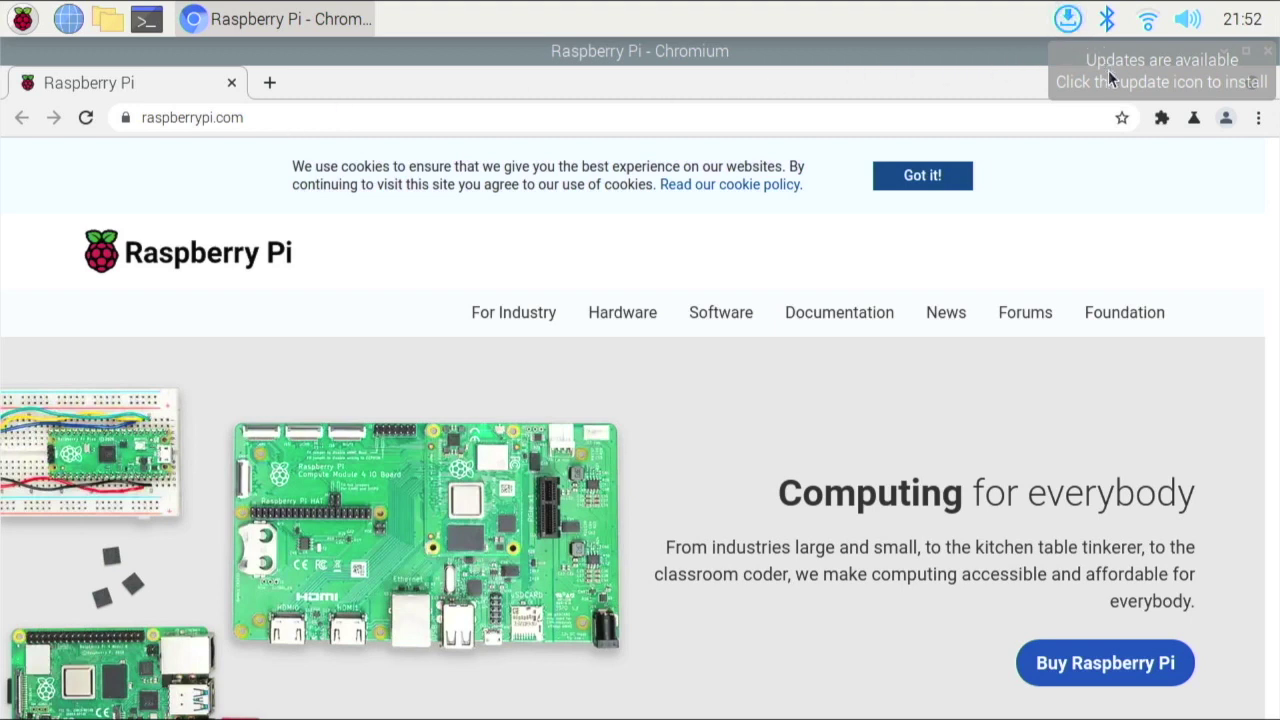
- Show the available system updates and look through the list of packages that can be updated
click(1066, 20)
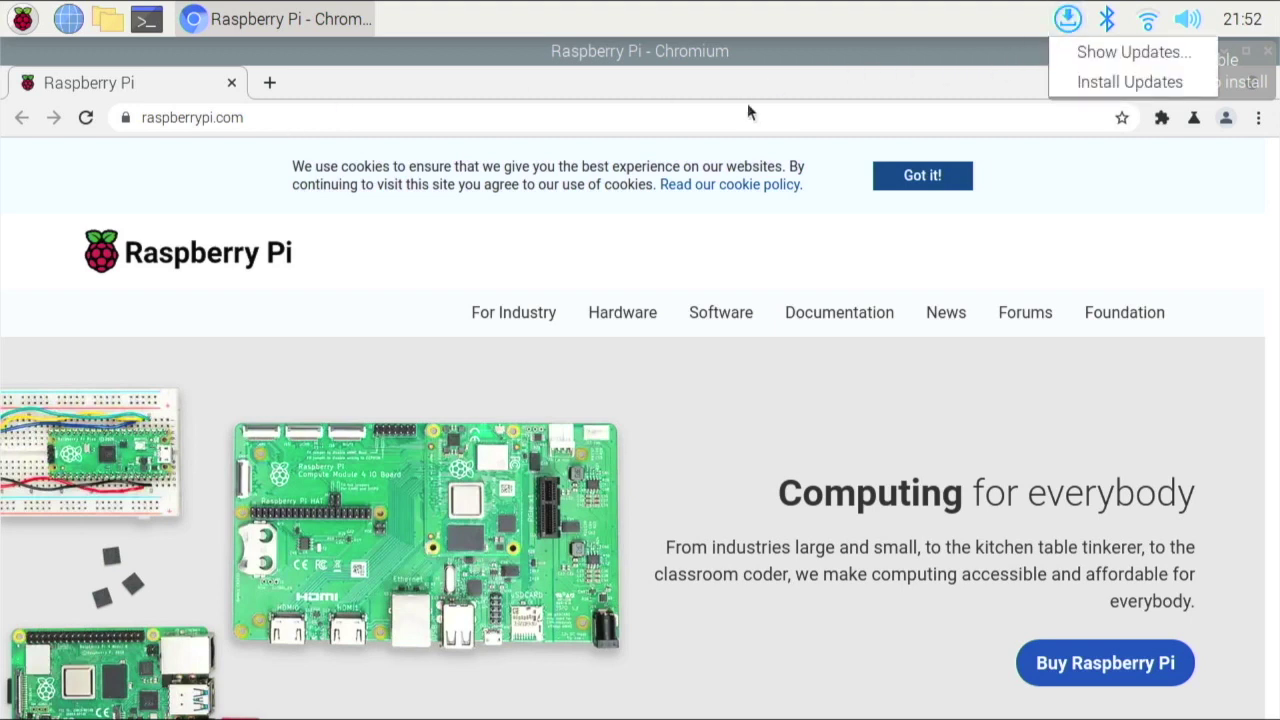
click(1086, 58)
scroll(628, 342, down, 5)
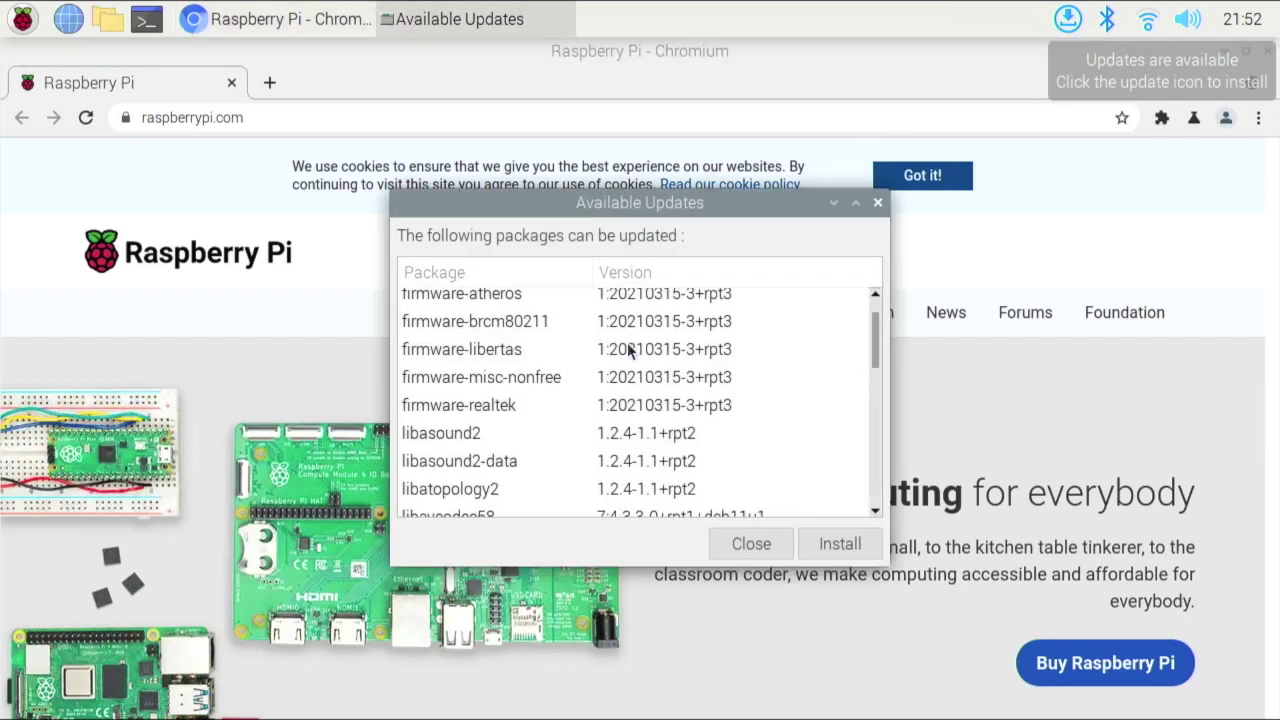
- Look through the rest of the available package updates and start installing them
scroll(627, 342, down, 7)
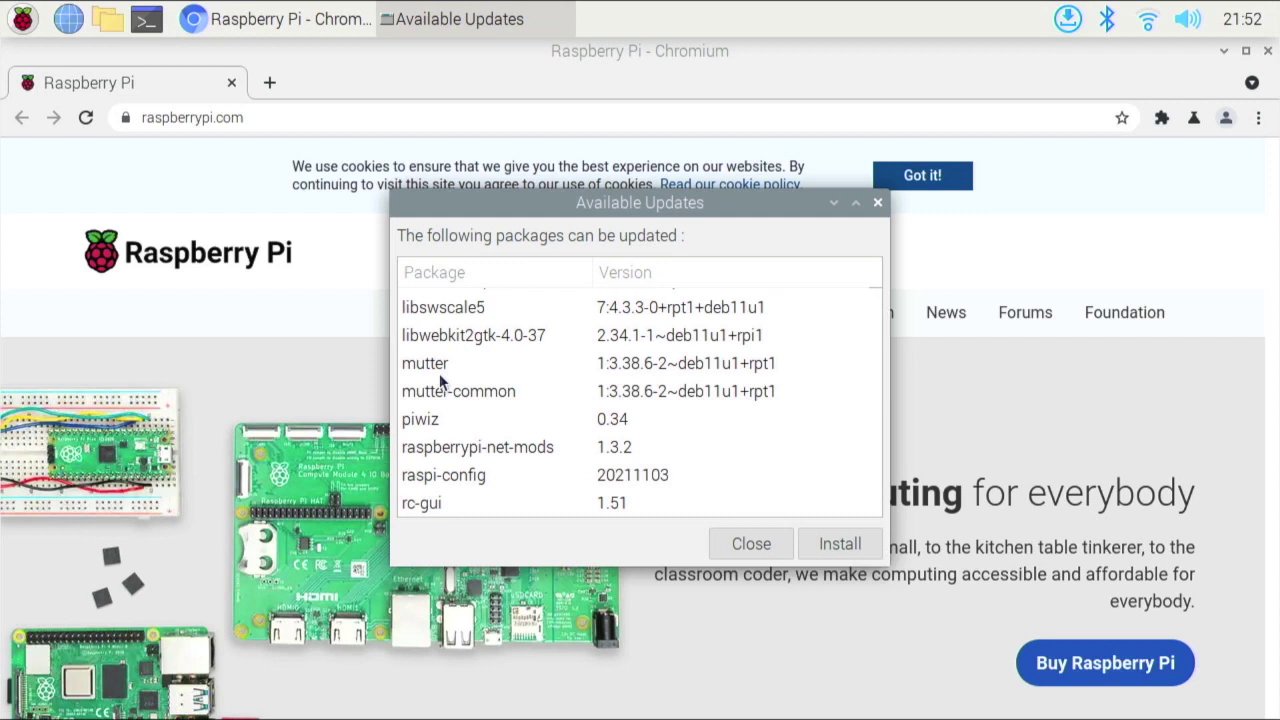
click(837, 550)
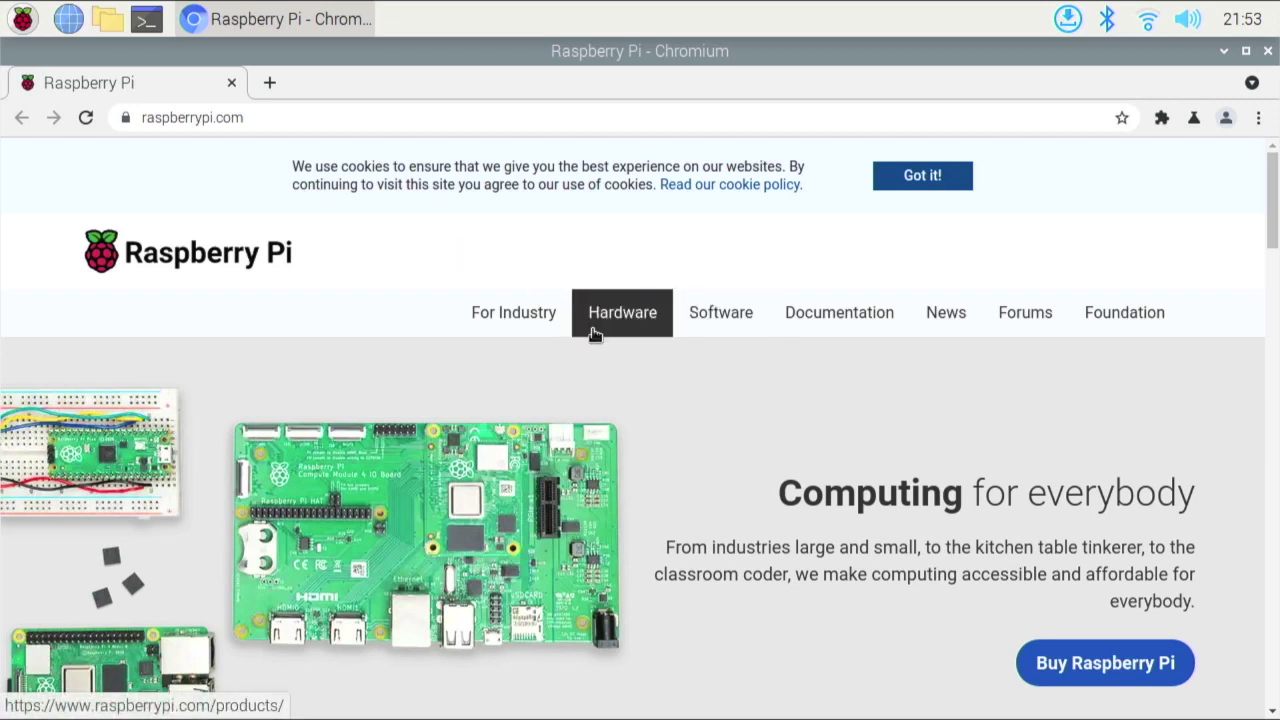
- Open the Software page on the Raspberry Pi website, review the Raspberry Pi Imager installation section, and close the browser
click(702, 335)
scroll(619, 338, down, 4)
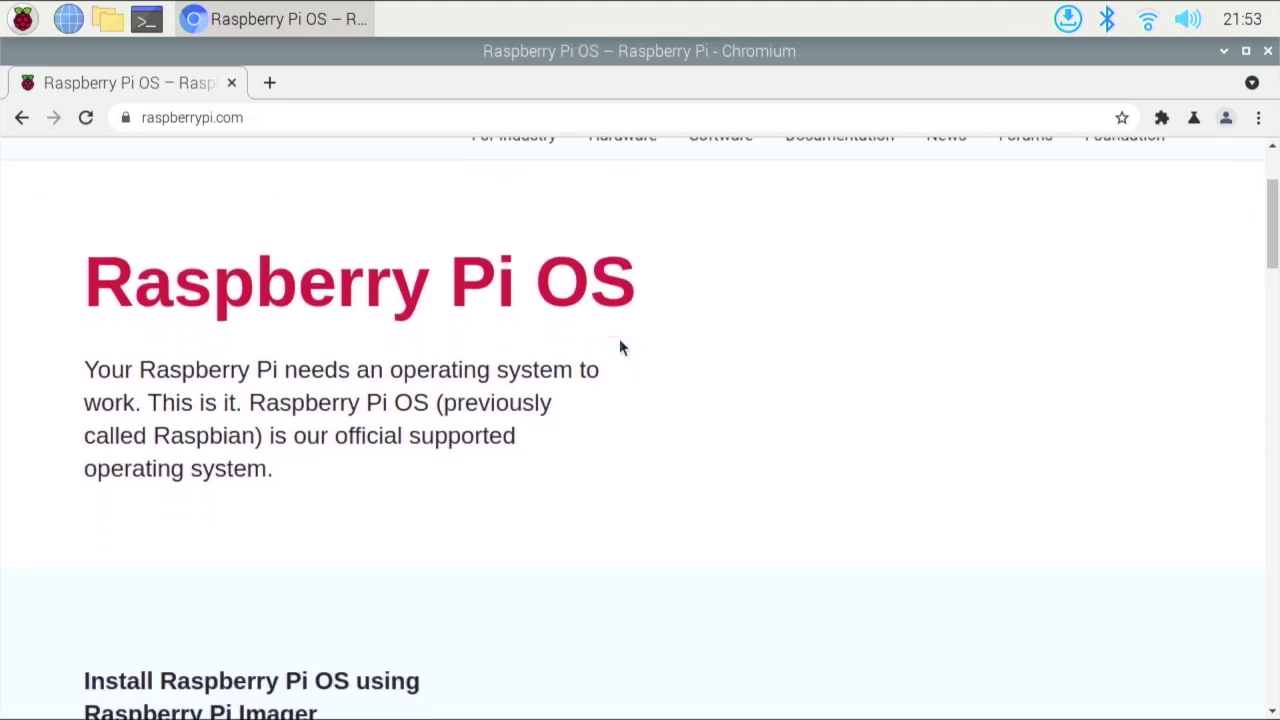
scroll(619, 345, down, 4)
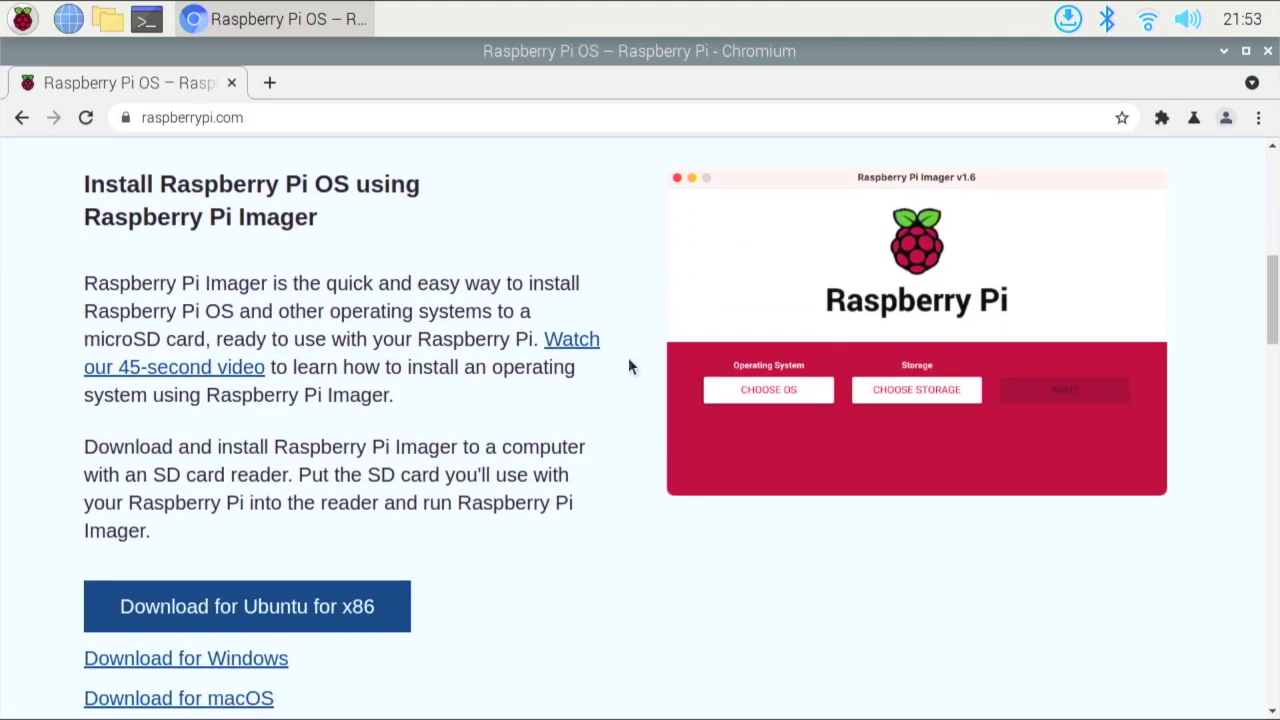
scroll(674, 349, up, 2)
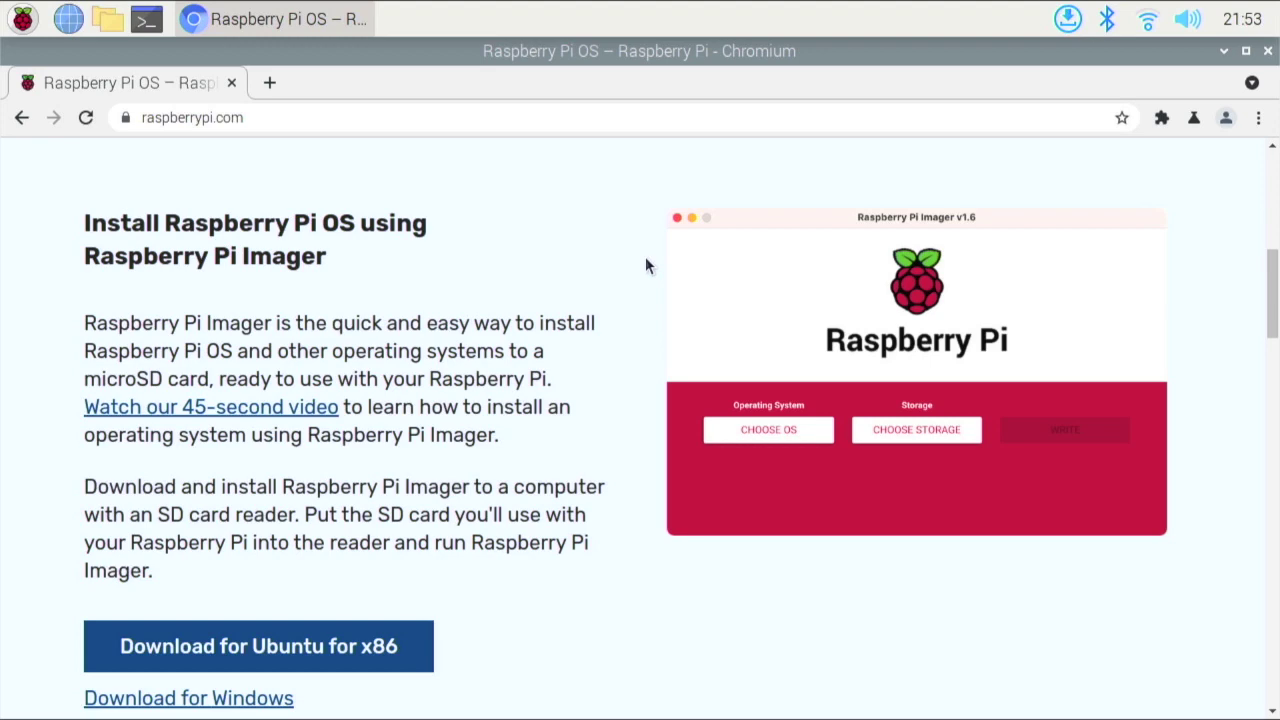
click(1267, 50)
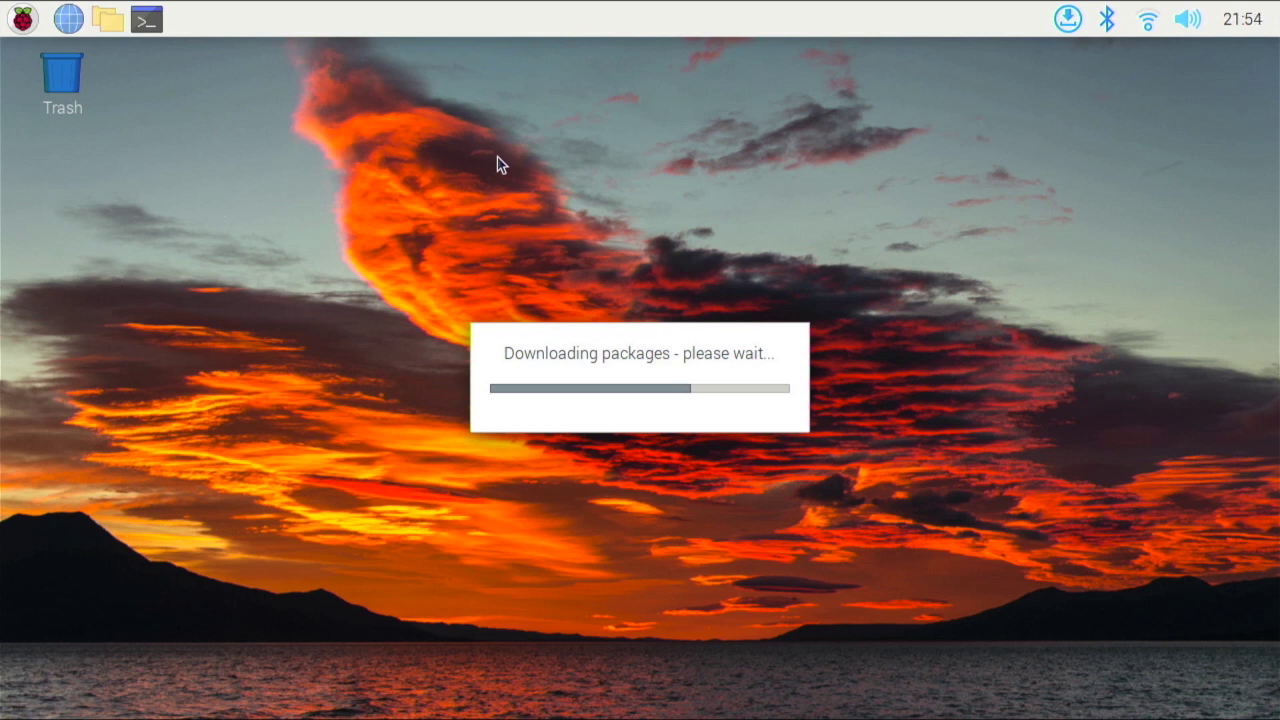
click(22, 19)
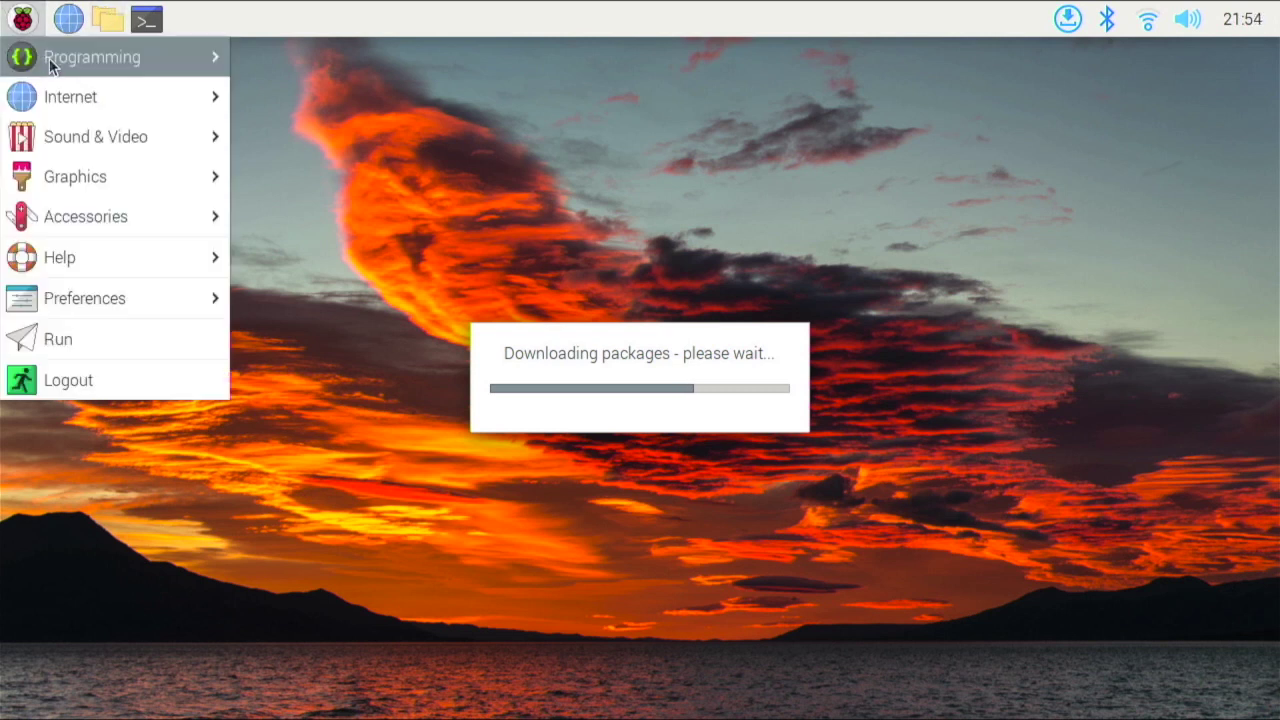
mouse_move(49, 64)
click(657, 310)
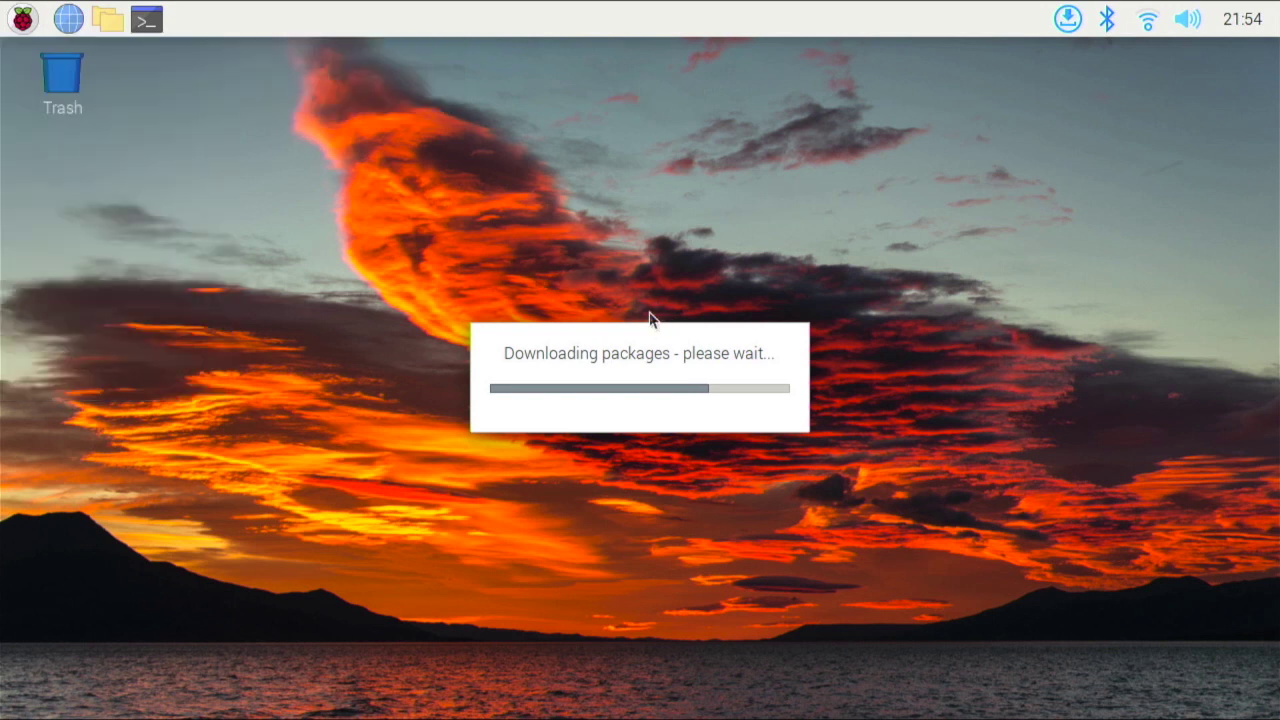
click(708, 318)
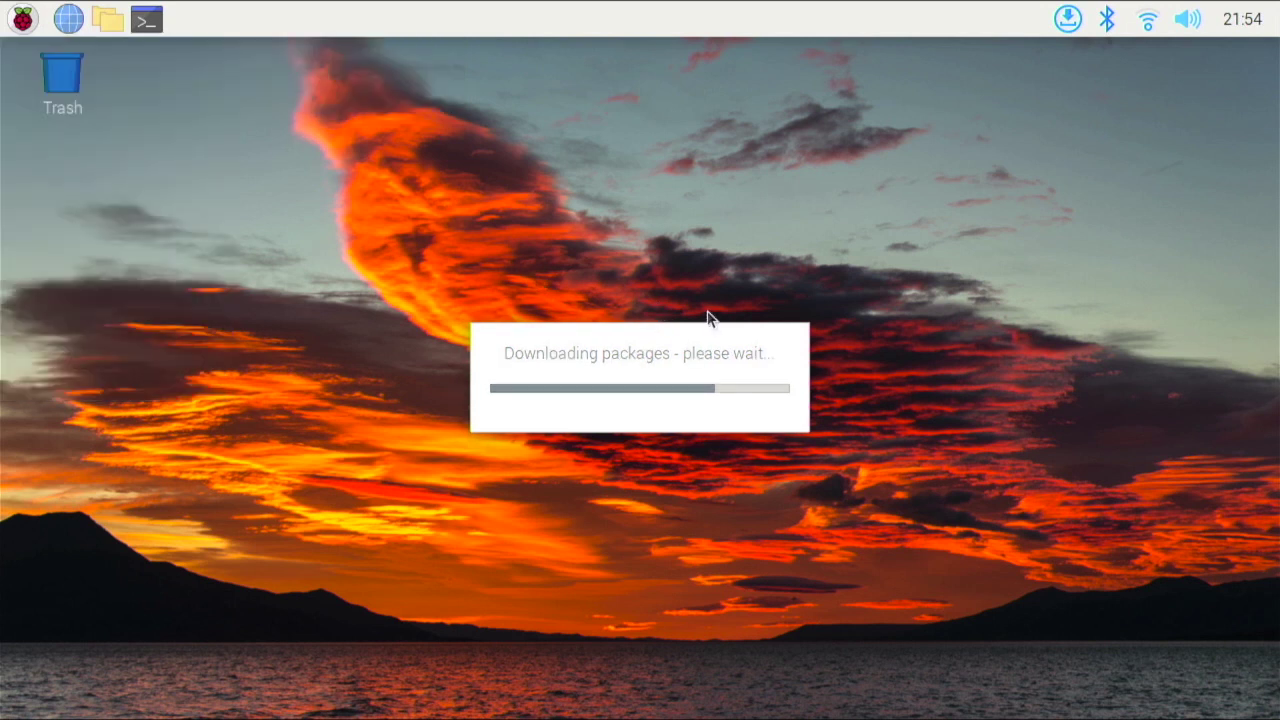
click(722, 369)
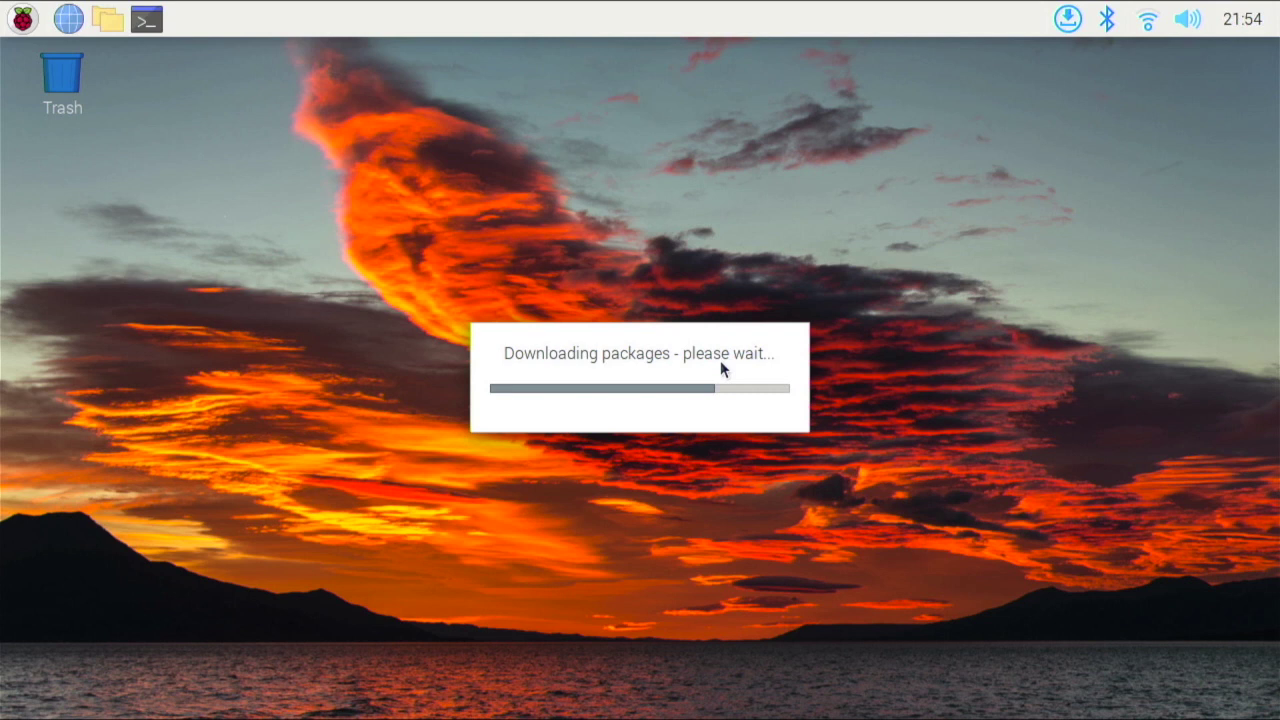